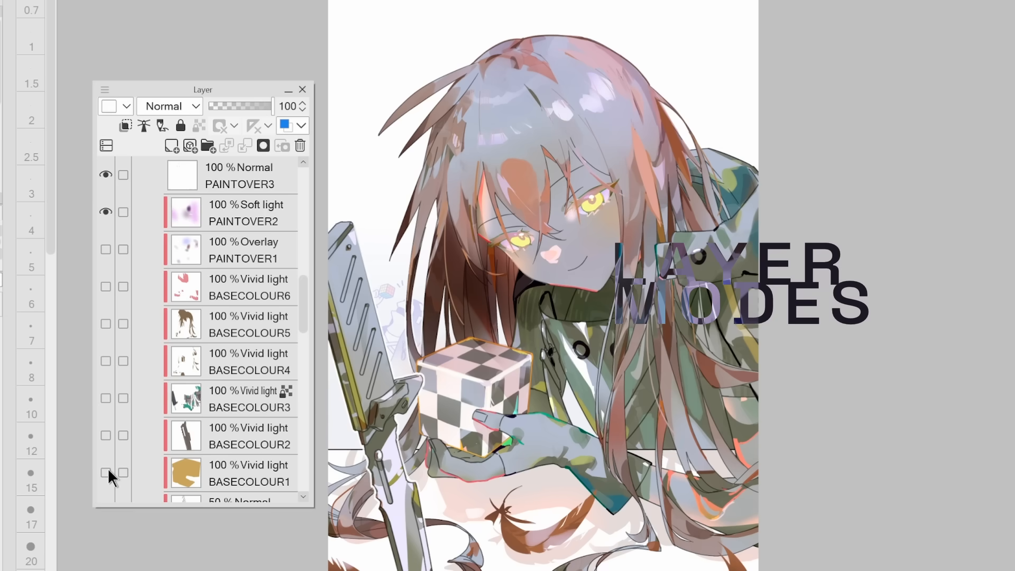
Show the Vivid light layers BASECOLOUR1 through BASECOLOUR6 so their colours apply to the character illustration
click(106, 472)
click(106, 435)
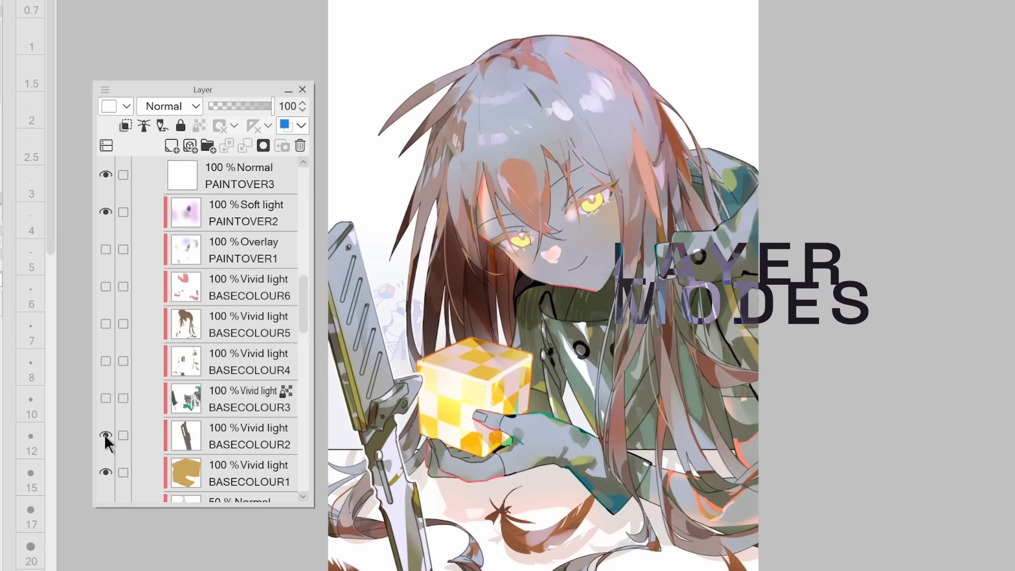
click(106, 398)
click(106, 361)
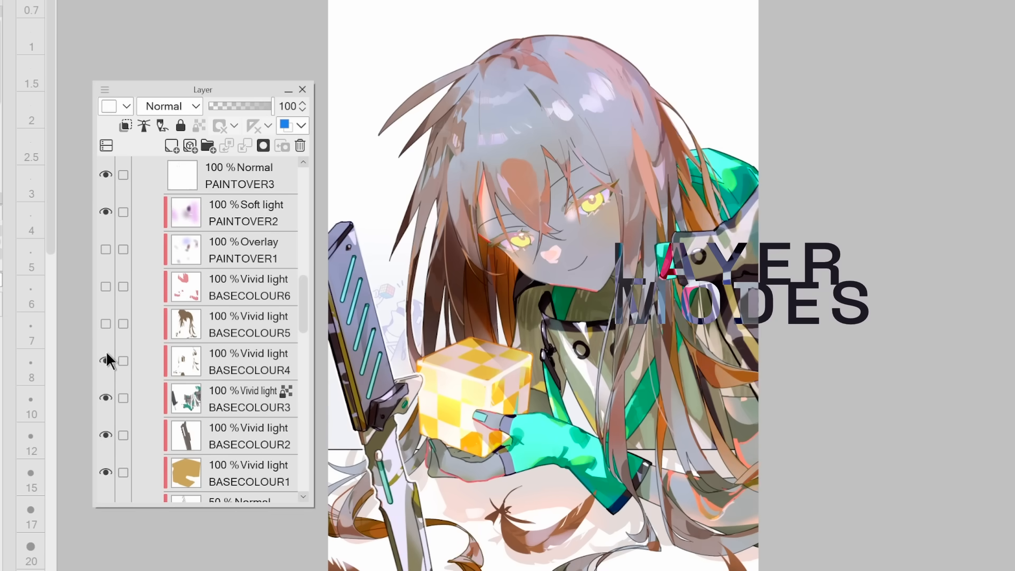
click(105, 324)
click(103, 284)
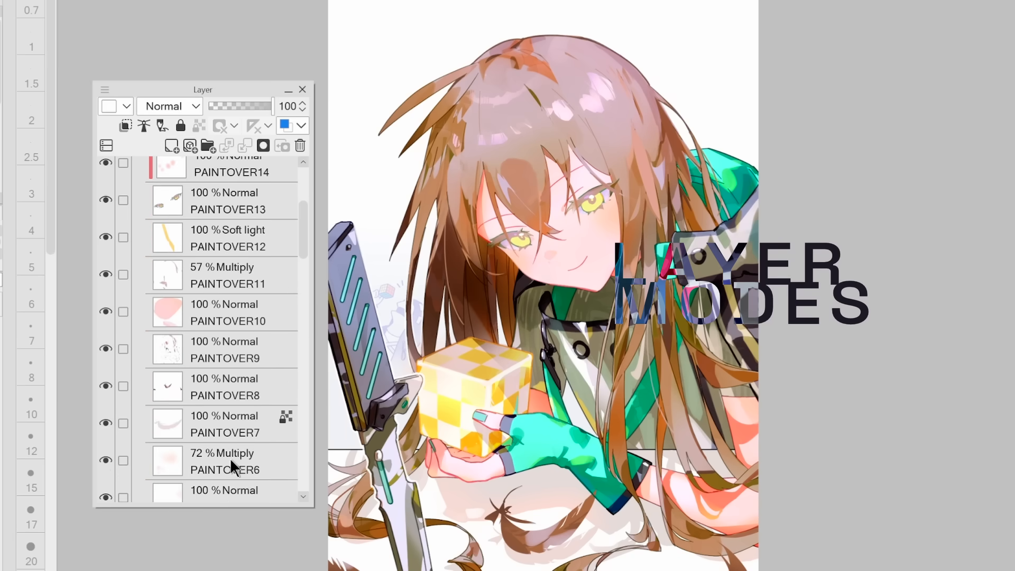
Toggle the visibility of the Multiply layer PAINTOVER6 to compare the painting with and without it
click(105, 461)
click(105, 461)
click(105, 461)
click(105, 461)
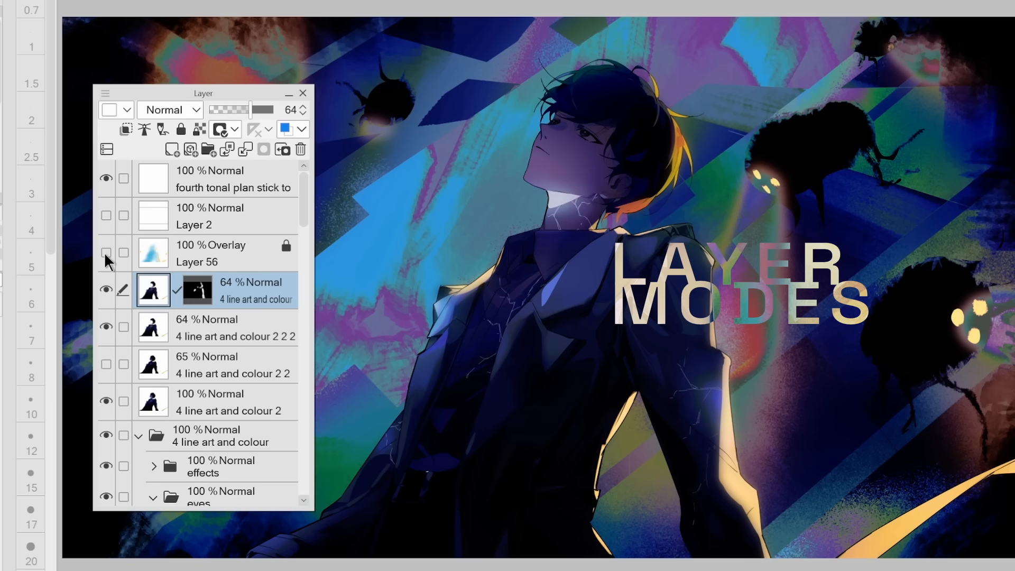
Toggle the visibility of the Overlay layer Layer 56 to compare its effect on the artwork
click(105, 253)
click(105, 252)
click(105, 250)
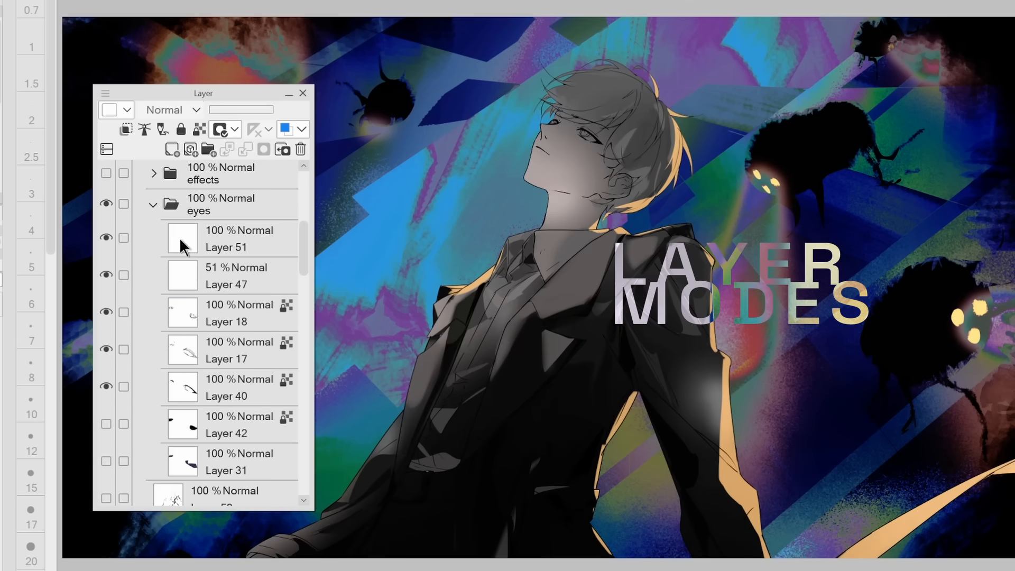
Show Layer 44, Layer 45 and the hidden shading layers above them in the line art and colour folder
scroll(170, 311, down, 10)
click(104, 359)
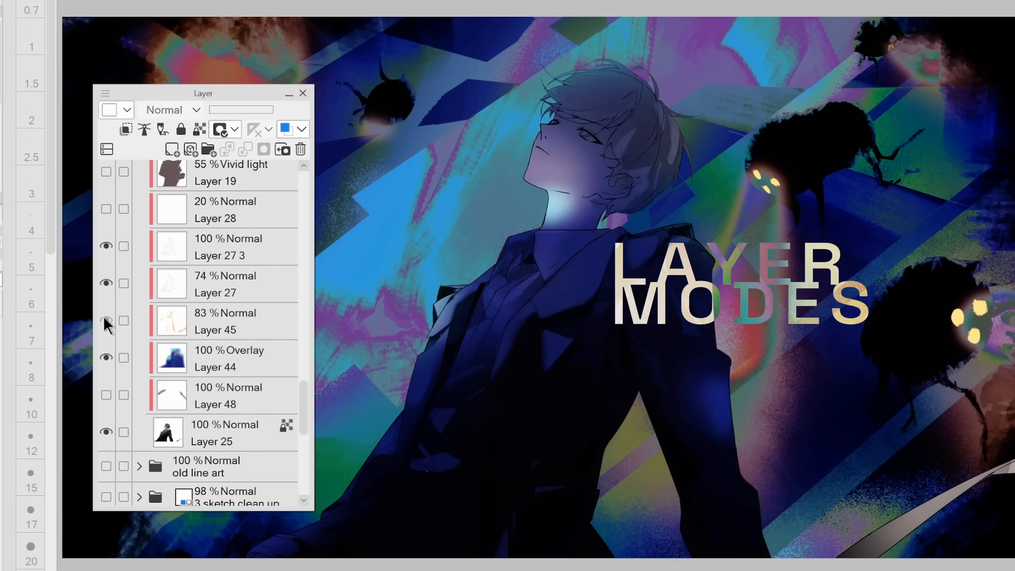
click(103, 317)
scroll(100, 338, up, 7)
click(103, 355)
click(103, 320)
click(103, 284)
click(104, 251)
Show the effects folder above the eyes folder in the line art and colour group
scroll(104, 251, up, 2)
scroll(104, 273, up, 8)
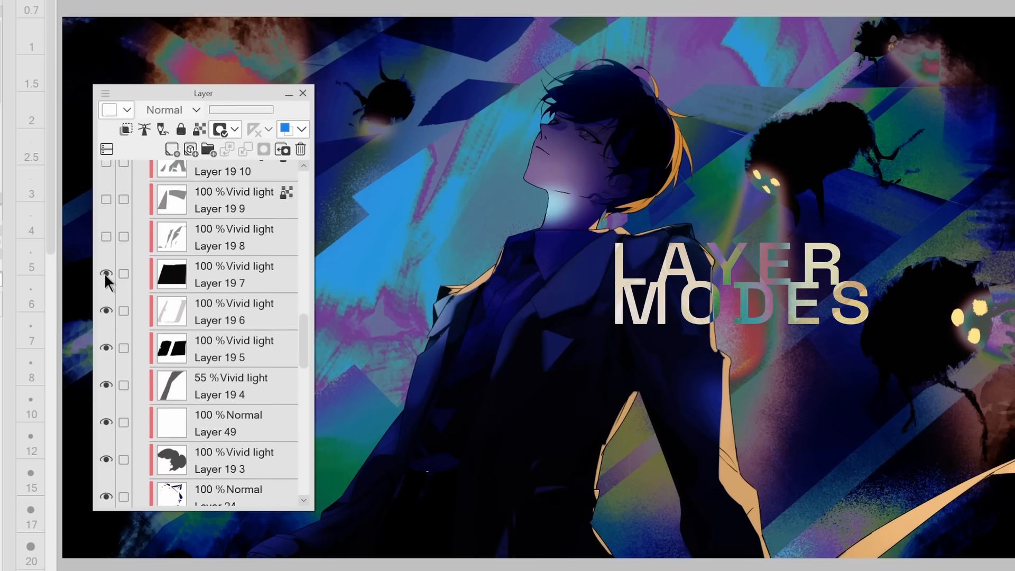
scroll(108, 286, up, 10)
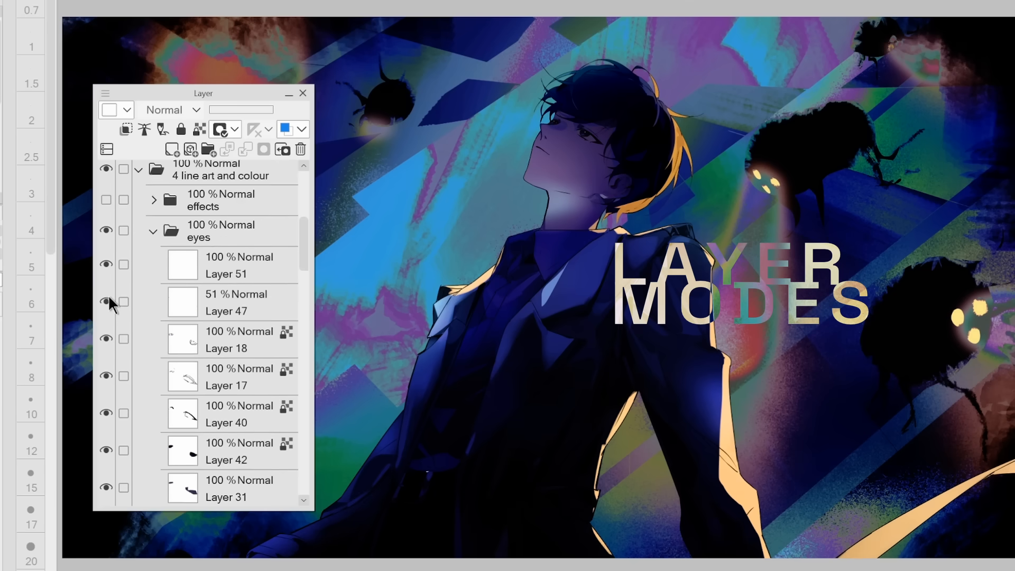
click(105, 211)
scroll(104, 222, up, 2)
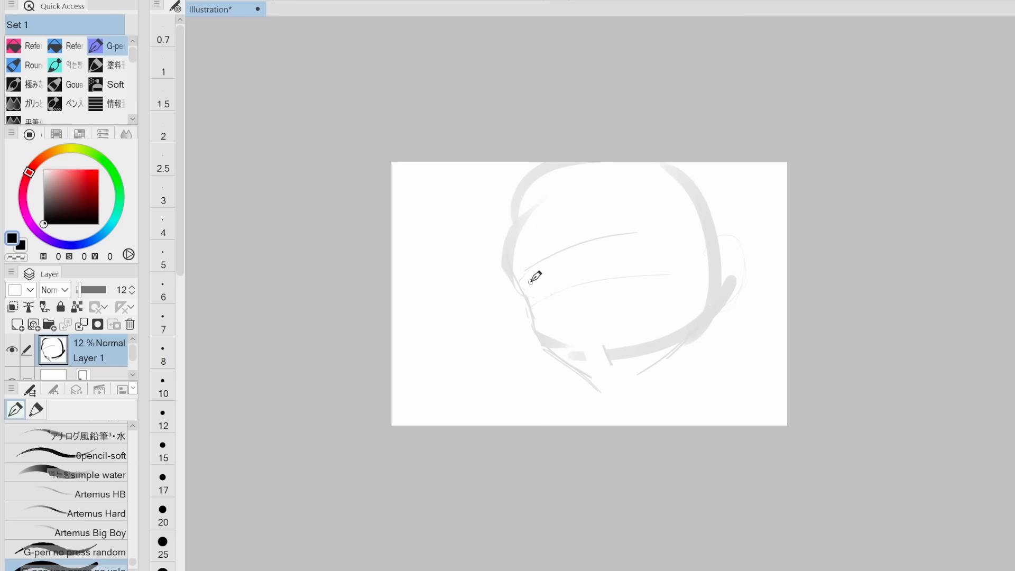
Sketch the eyepatch portrait, draw the upper eyelashes with the Round mixing brush and shade the artwork in greyscale
drag(537, 277, 741, 254)
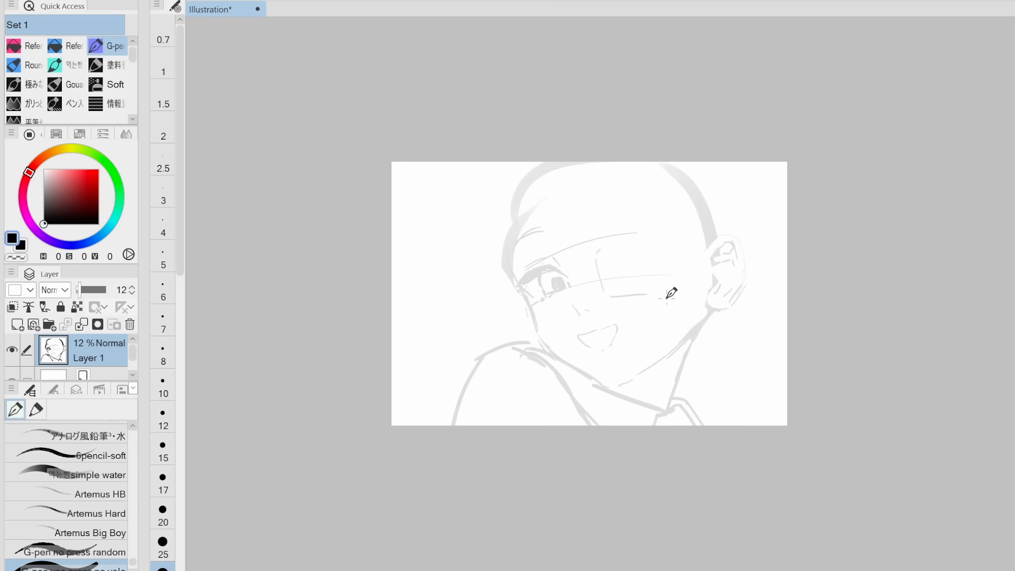
key(e)
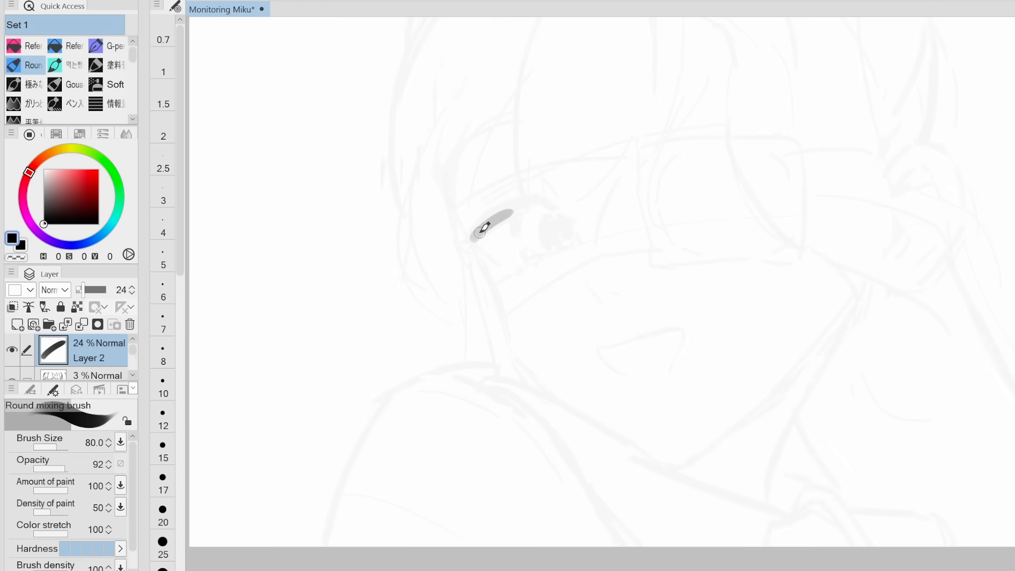
drag(510, 202, 536, 197)
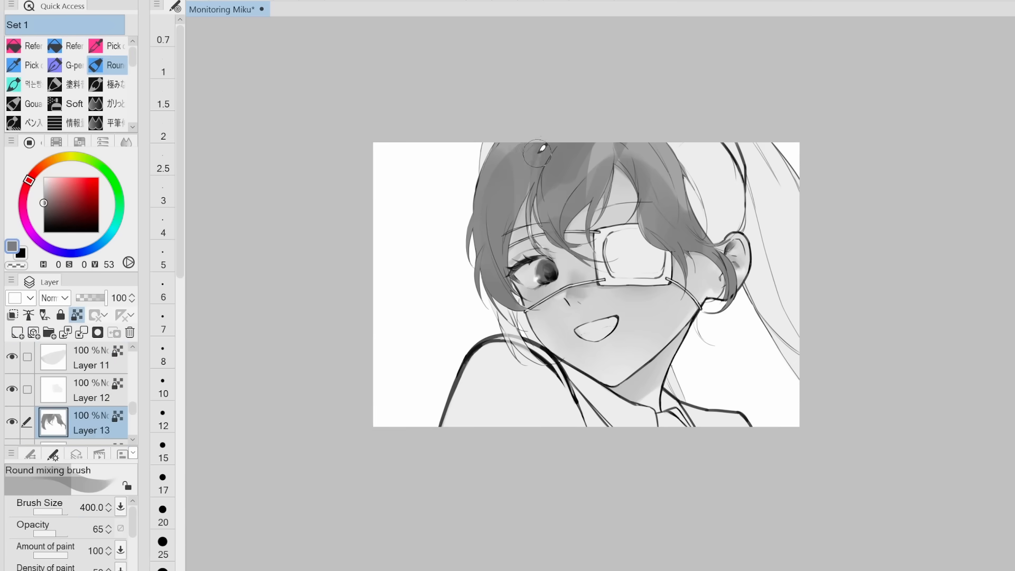
mouse_move(542, 148)
mouse_down()
mouse_move(519, 161)
mouse_move(539, 150)
mouse_up()
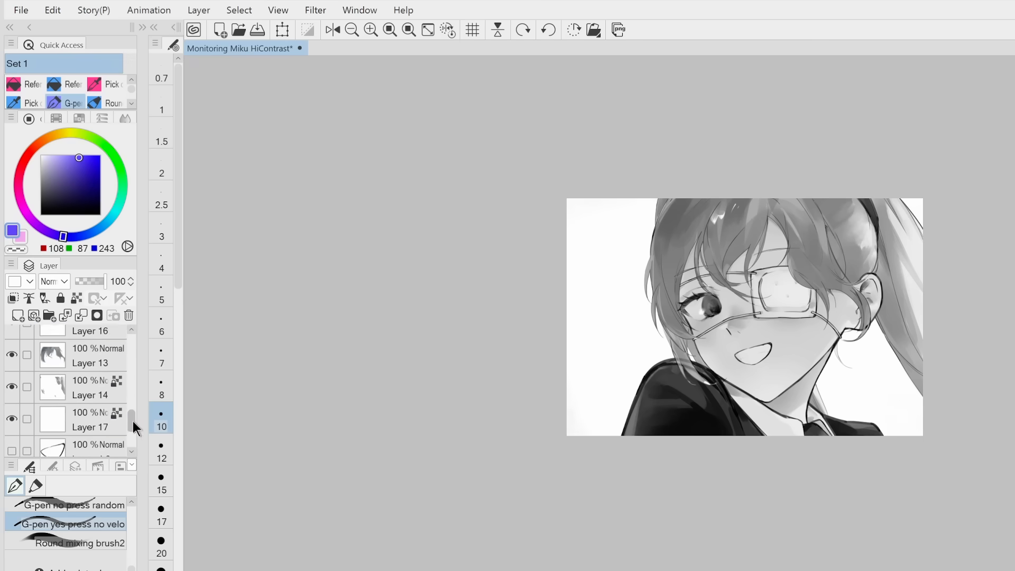
Rename the folder holding the portrait layers to "greyscale painting"
scroll(132, 421, up, 5)
double_click(85, 342)
text(greyscale painting)
key(Return)
Collapse the greyscale painting folder and delete the leftover layers between it and the Paper layer
click(101, 376)
mouse_move(131, 346)
mouse_down()
mouse_move(128, 401)
mouse_move(130, 344)
mouse_up()
shift+click(96, 386)
drag(90, 367, 79, 340)
click(39, 338)
click(95, 370)
click(129, 316)
Add a Gradient map correction layer above the greyscale painting folder and shift its black node inward
click(199, 10)
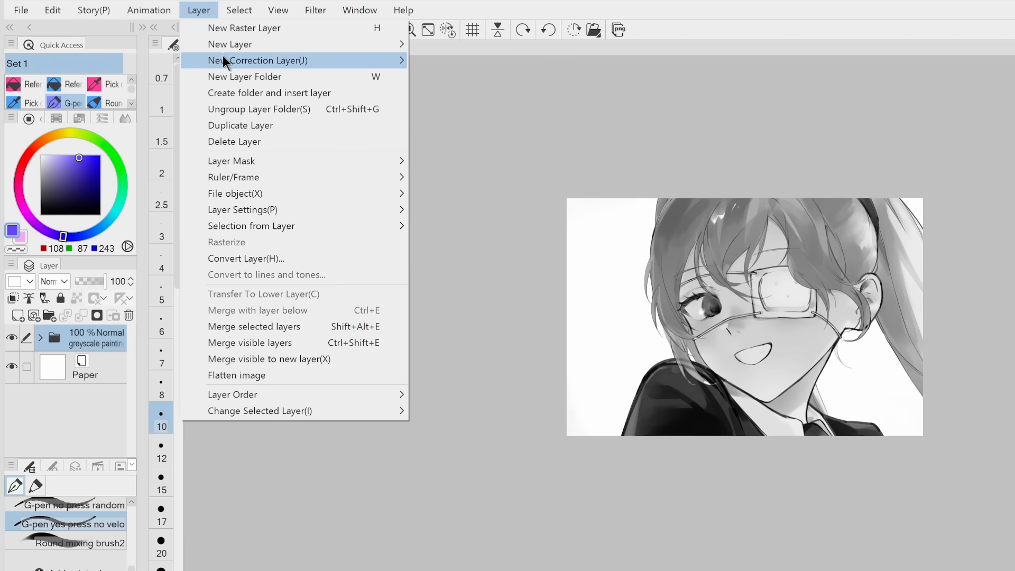
mouse_move(294, 65)
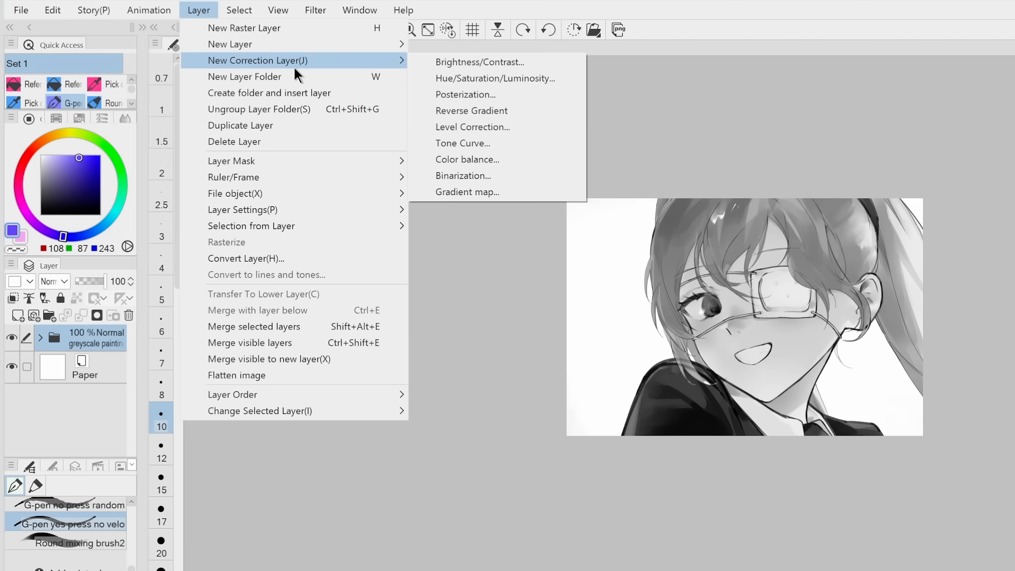
click(463, 191)
drag(467, 50, 421, 141)
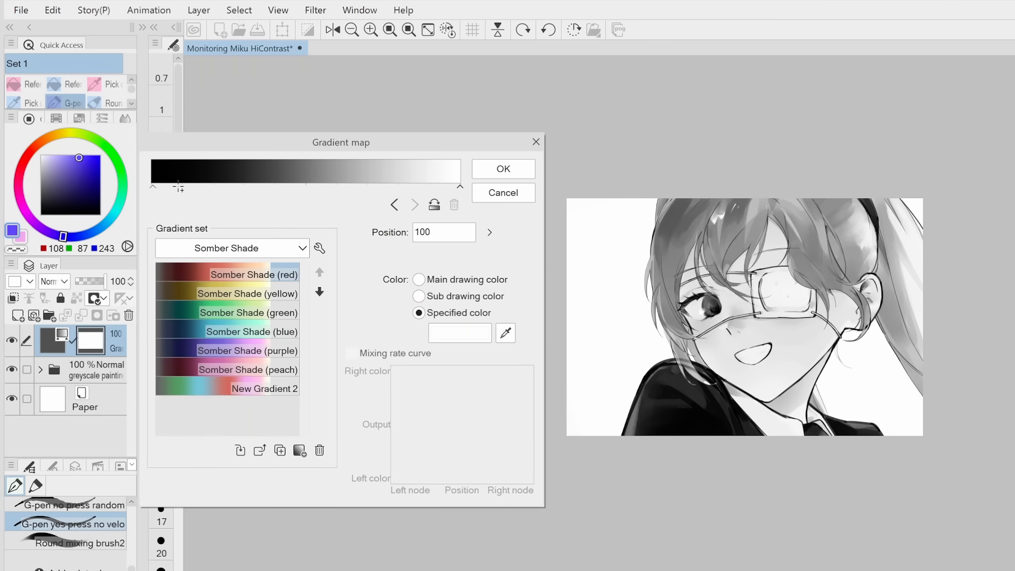
drag(153, 186, 195, 183)
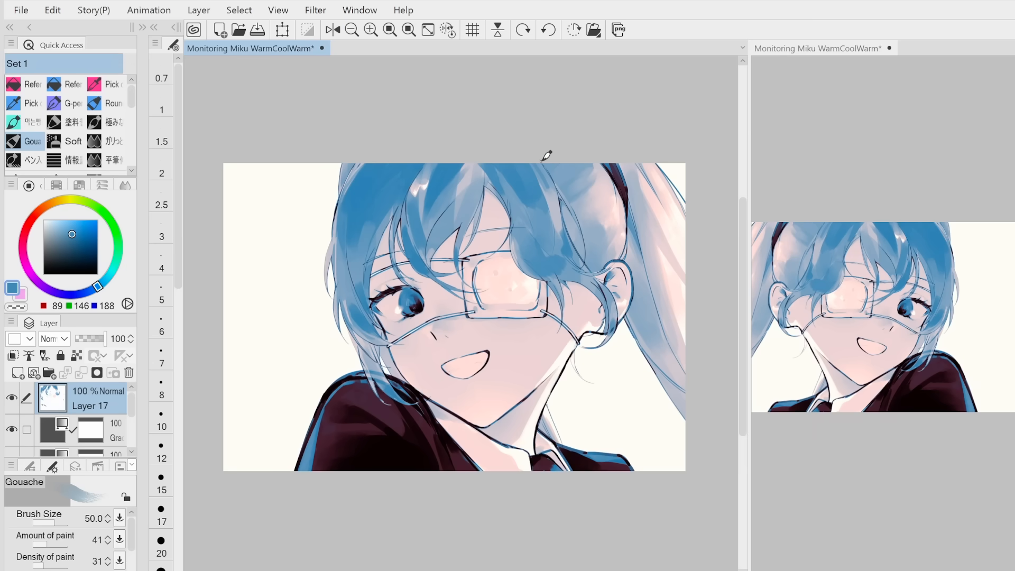
Open the gradient settings of the correction layer below Layer 17 in the Monitoring Miku WarmCoolWarm illustration
double_click(51, 431)
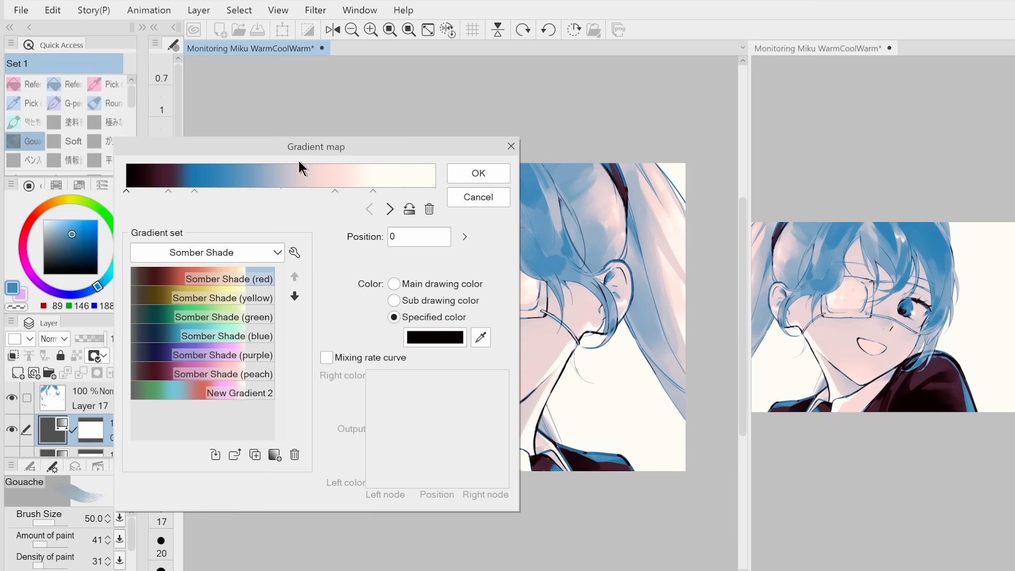
drag(197, 150, 98, 167)
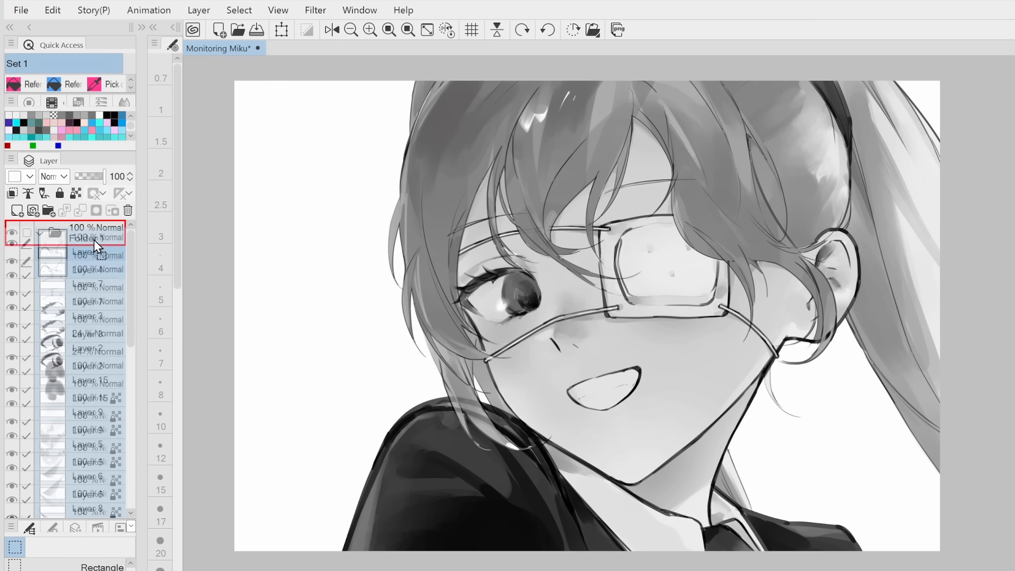
Duplicate the collapsed Folder 1 and merge the copy into a single layer
drag(93, 240, 93, 237)
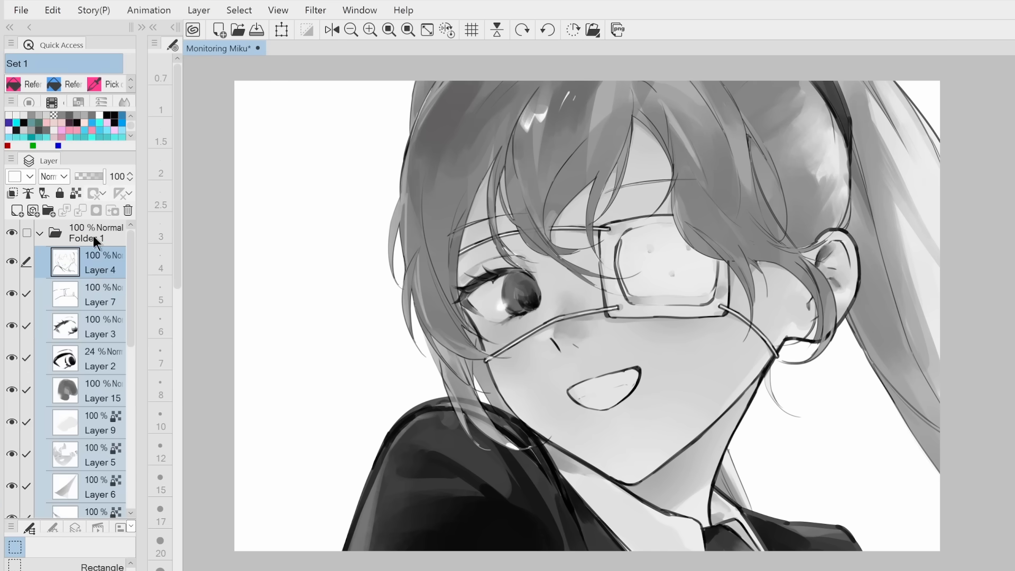
click(40, 233)
click(12, 233)
click(12, 233)
right_click(76, 232)
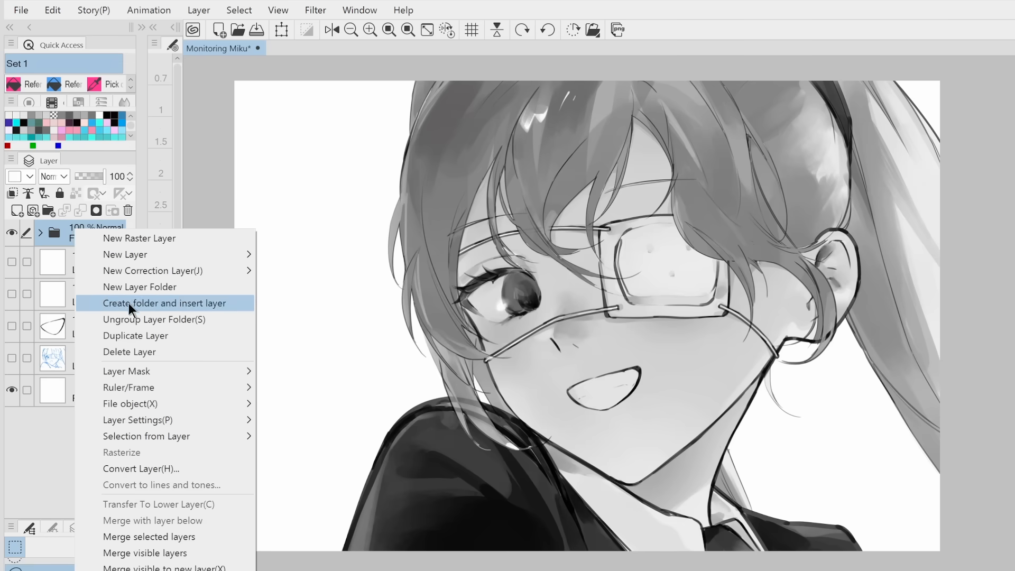
click(138, 336)
right_click(88, 231)
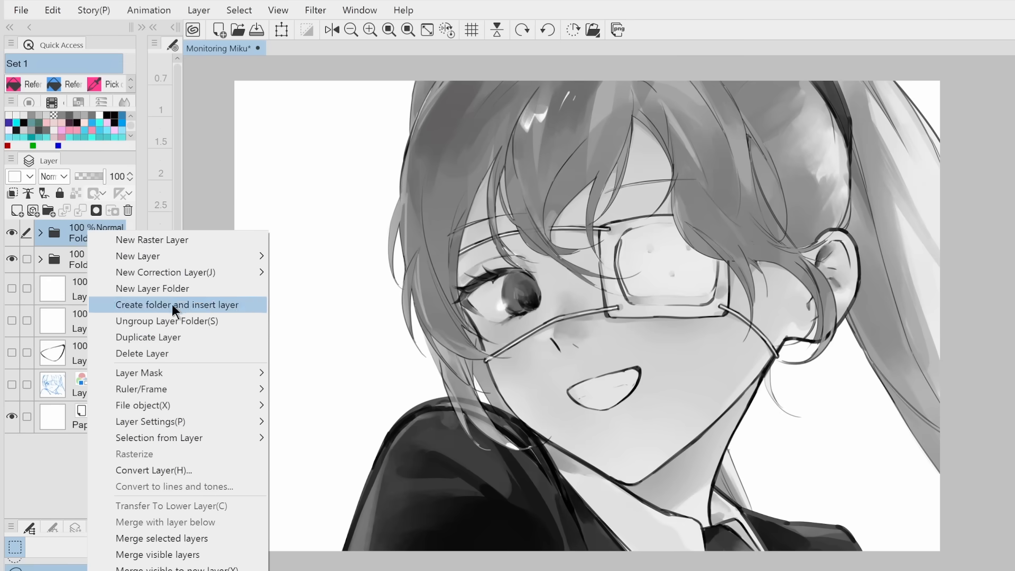
click(167, 533)
Start a Gradient map tonal correction on the merged layer and shift the black node inward
click(66, 12)
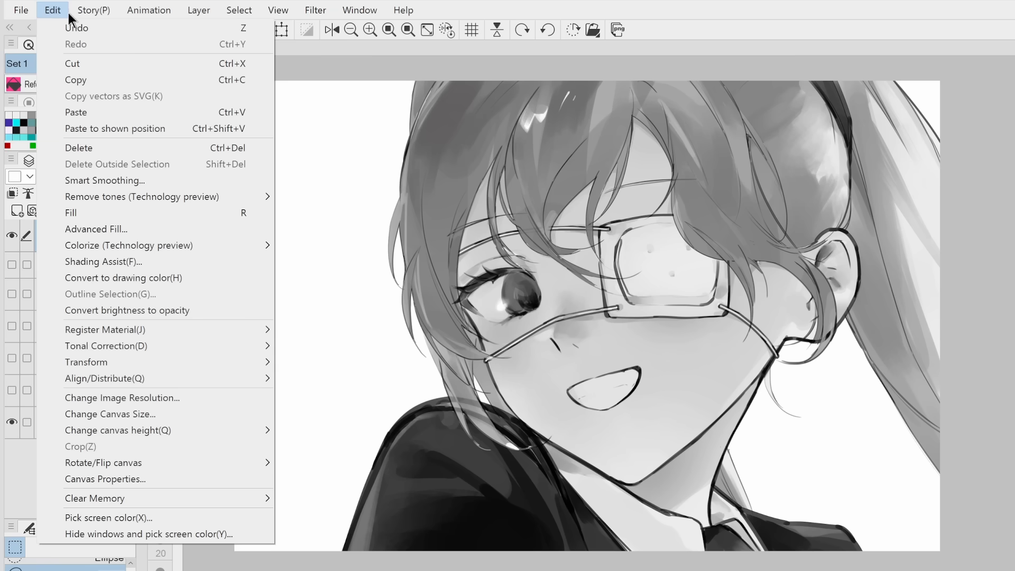
mouse_move(116, 344)
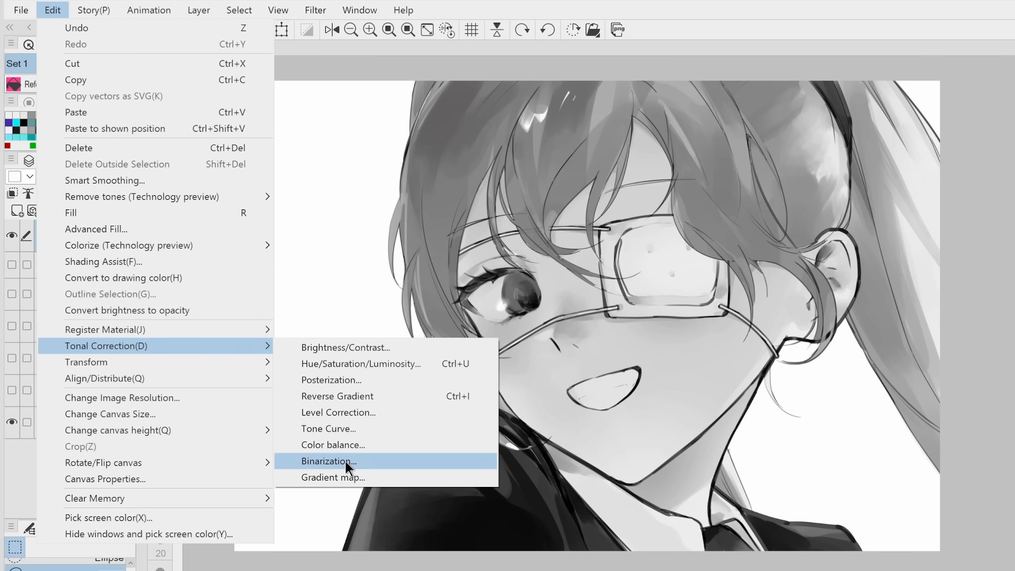
click(349, 478)
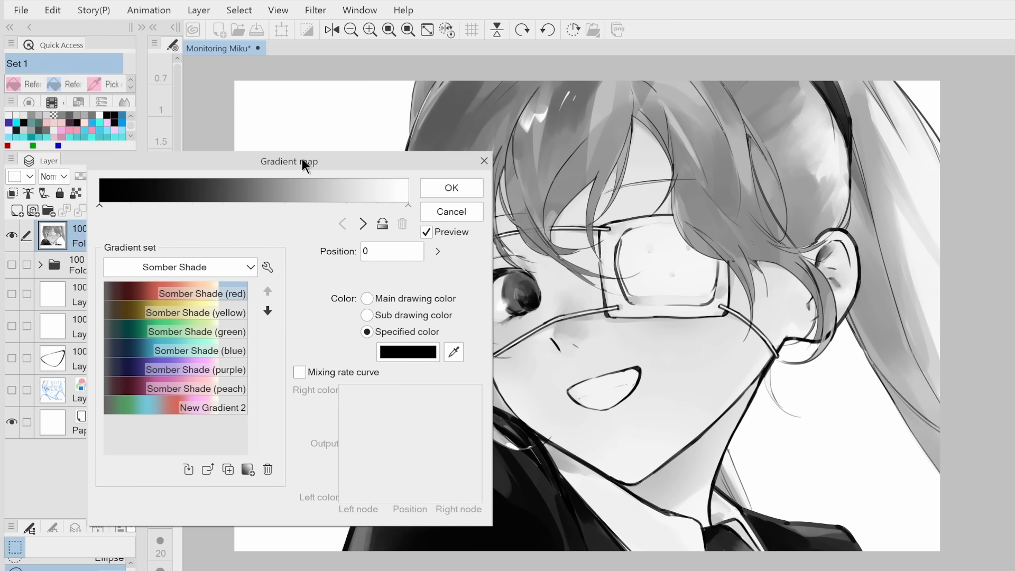
drag(302, 158, 263, 134)
drag(61, 185, 121, 180)
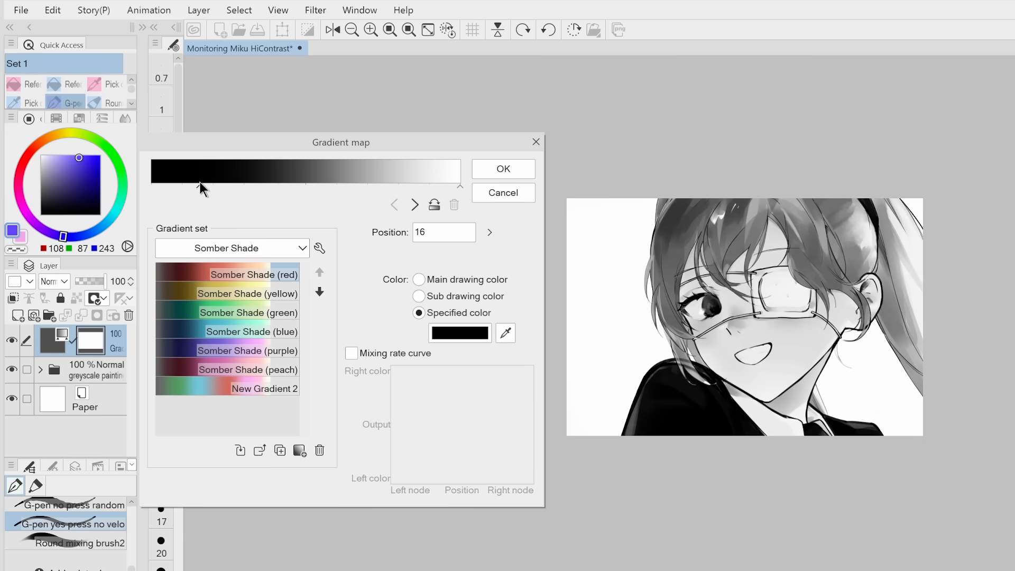
Move the black node back to position 0 and try the white node at position 89 in the HiContrast gradient
drag(200, 182, 151, 185)
drag(461, 186, 427, 186)
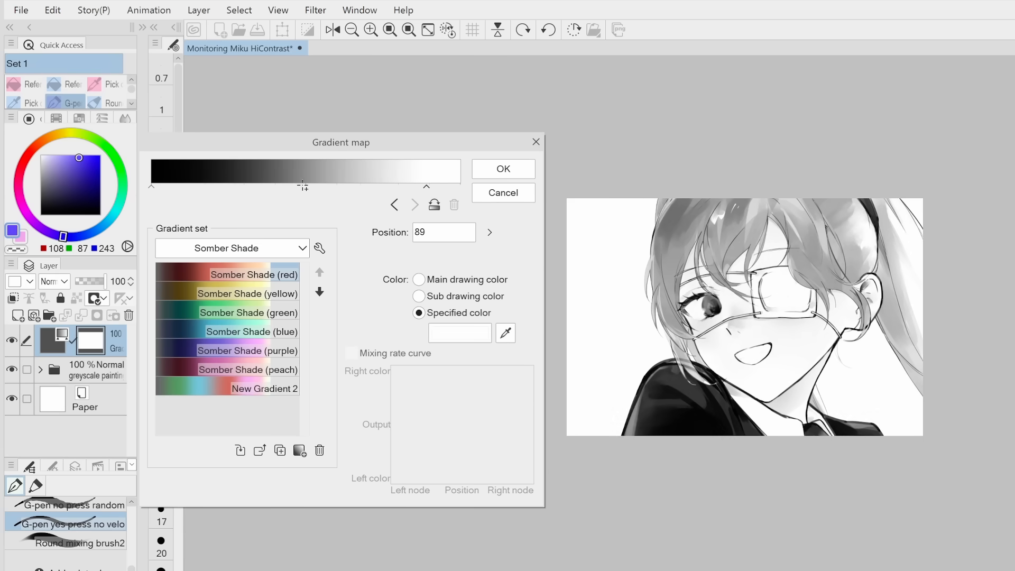
mouse_move(148, 185)
mouse_down()
mouse_move(186, 187)
mouse_move(128, 189)
mouse_up()
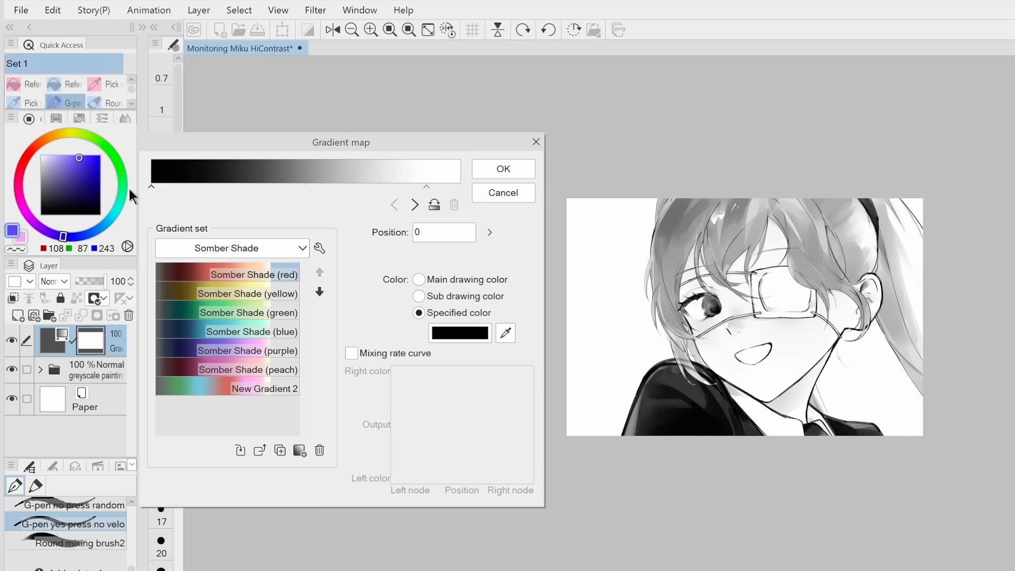
drag(424, 187, 460, 186)
click(363, 188)
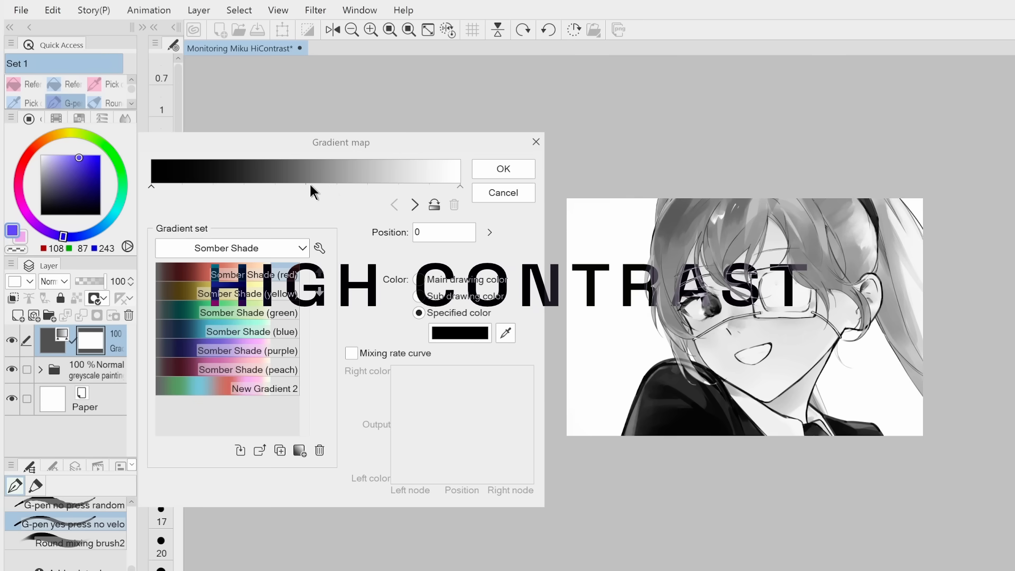
Add a gradient node at position 53 and set its colour to bright blue 37ACF7
click(315, 186)
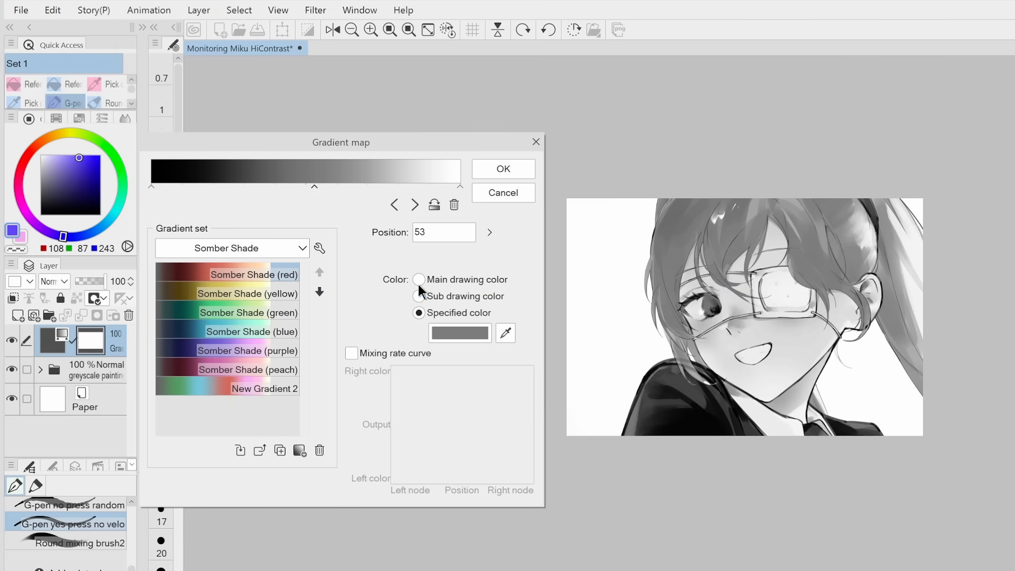
click(460, 332)
drag(400, 360, 402, 265)
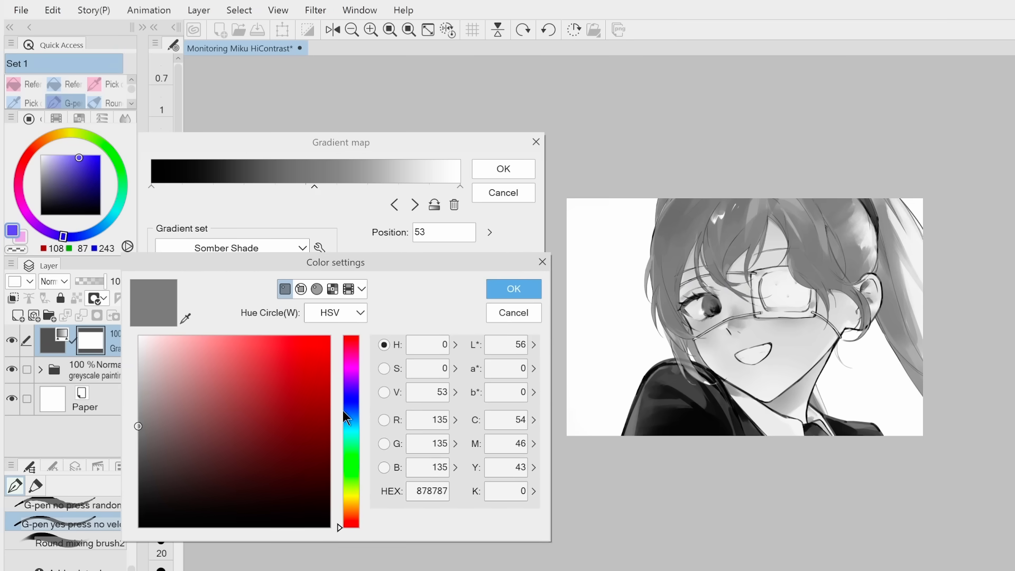
drag(353, 418, 353, 419)
mouse_move(222, 372)
mouse_down()
mouse_move(238, 340)
mouse_move(290, 339)
mouse_up()
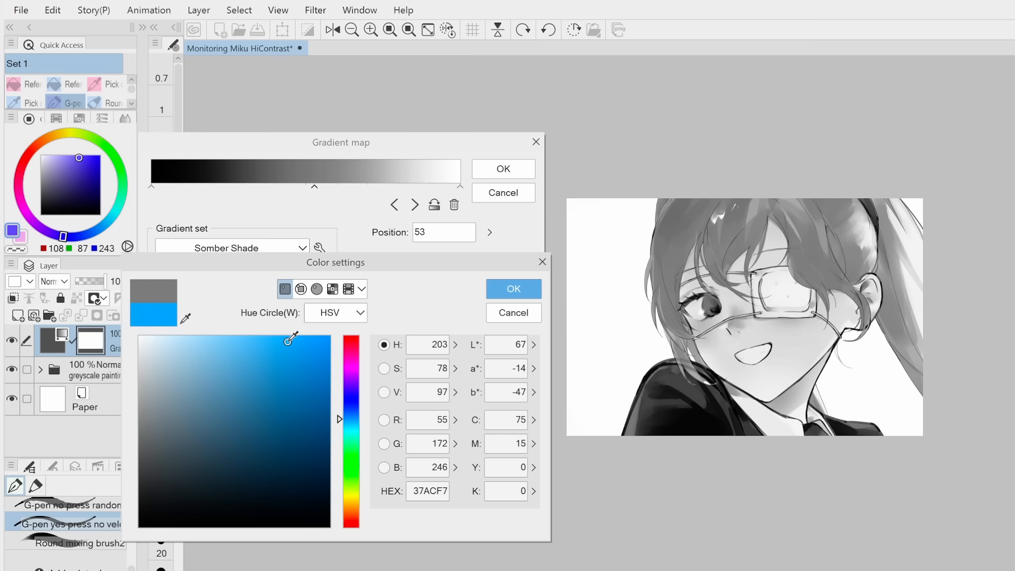
click(526, 290)
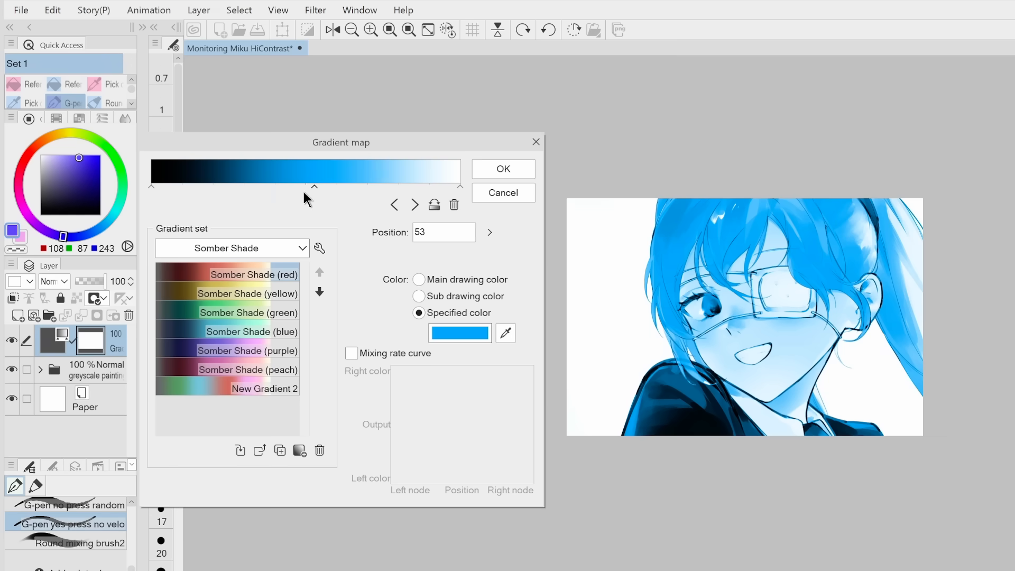
Move the white node to position 84 and add a muted teal node on the darker side of the bright blue node
mouse_move(313, 184)
mouse_down()
mouse_move(284, 185)
mouse_move(299, 185)
mouse_up()
drag(460, 186, 411, 189)
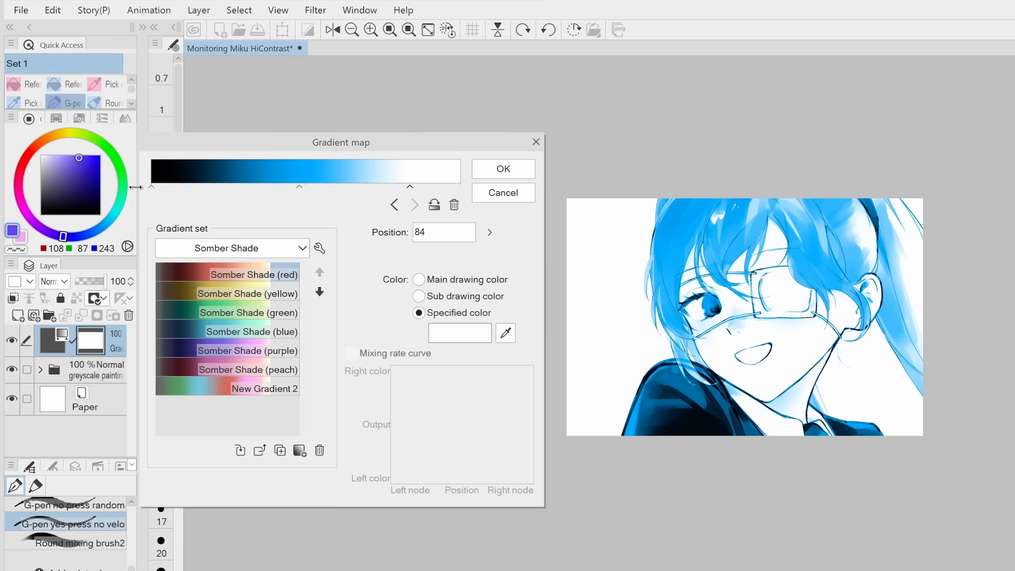
click(274, 186)
click(459, 333)
click(351, 437)
click(298, 458)
click(513, 289)
click(459, 333)
click(233, 430)
click(513, 290)
Shift the bright blue node toward the dark end and add a dark blue node between black and teal
drag(299, 187, 211, 188)
click(243, 186)
click(459, 333)
click(353, 414)
click(293, 430)
click(514, 289)
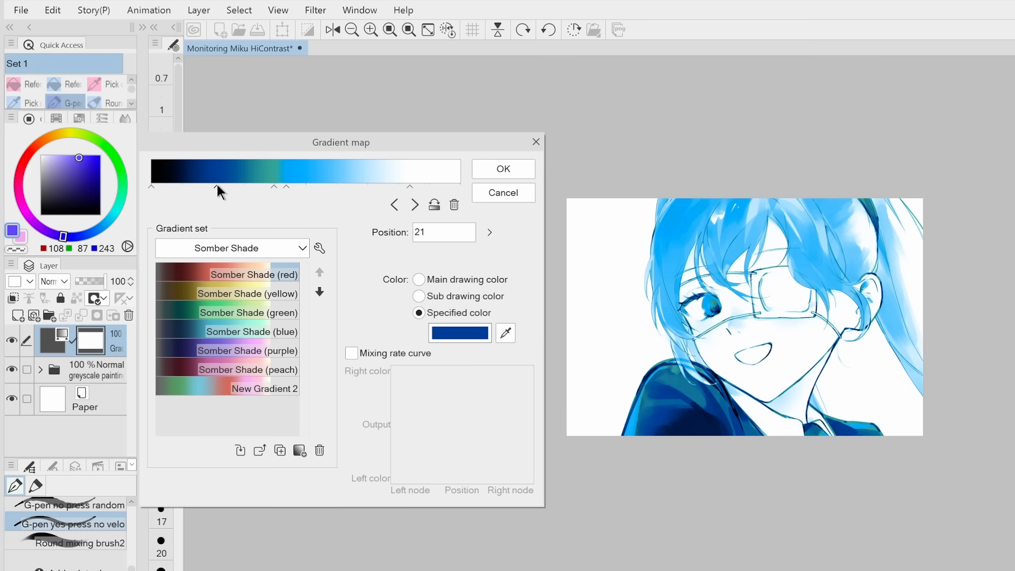
Move the darkest node slightly inward and recolour it to a near-black red
drag(153, 186, 167, 185)
click(459, 334)
click(264, 520)
click(513, 291)
Add an orange-red node between the teal and bright blue nodes of the gradient
click(281, 186)
click(454, 335)
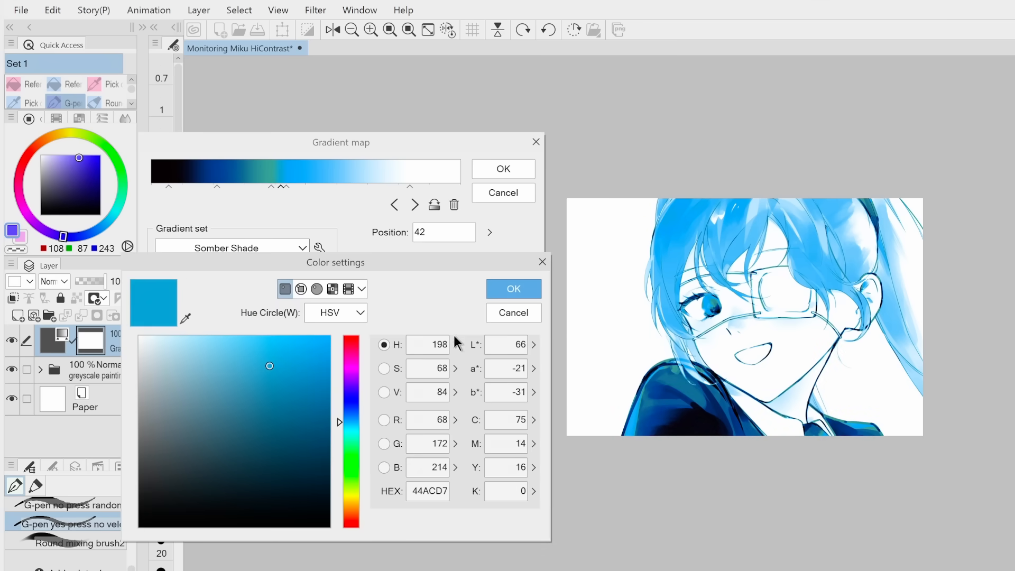
drag(357, 496, 352, 368)
click(513, 289)
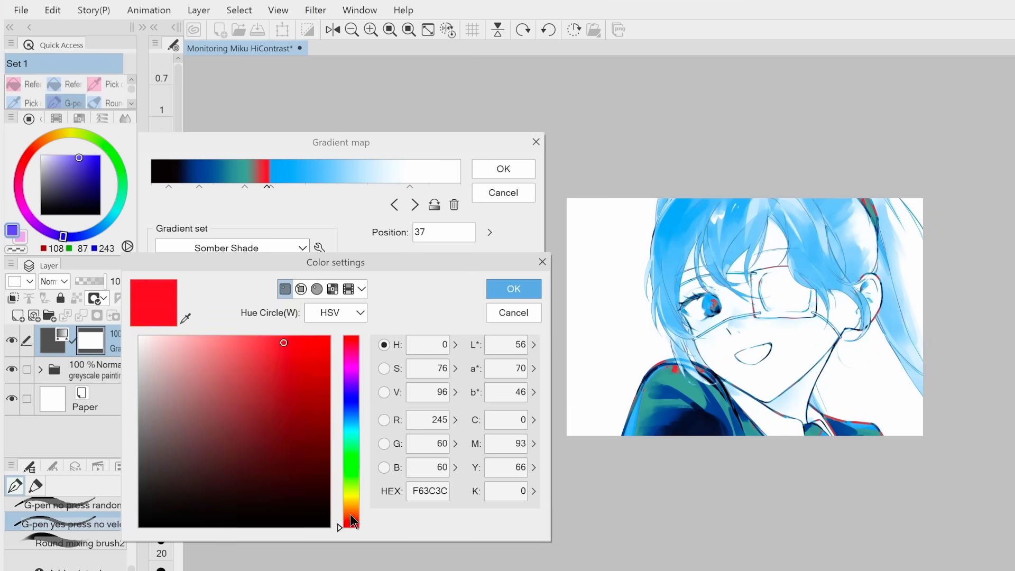
click(351, 519)
click(312, 334)
click(518, 287)
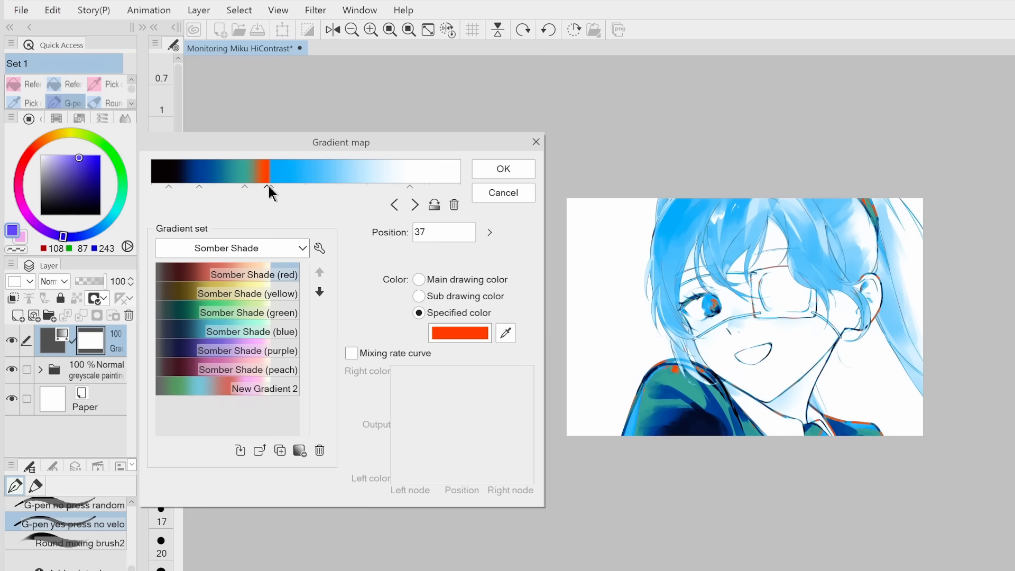
Swap the order of the orange-red and teal nodes and shift the white node closer to the light end
click(270, 186)
drag(266, 185, 225, 186)
drag(244, 186, 264, 186)
drag(410, 186, 421, 186)
Add a node near the black end of the gradient and adjust its colour
click(156, 186)
click(460, 333)
drag(169, 186, 201, 186)
click(514, 288)
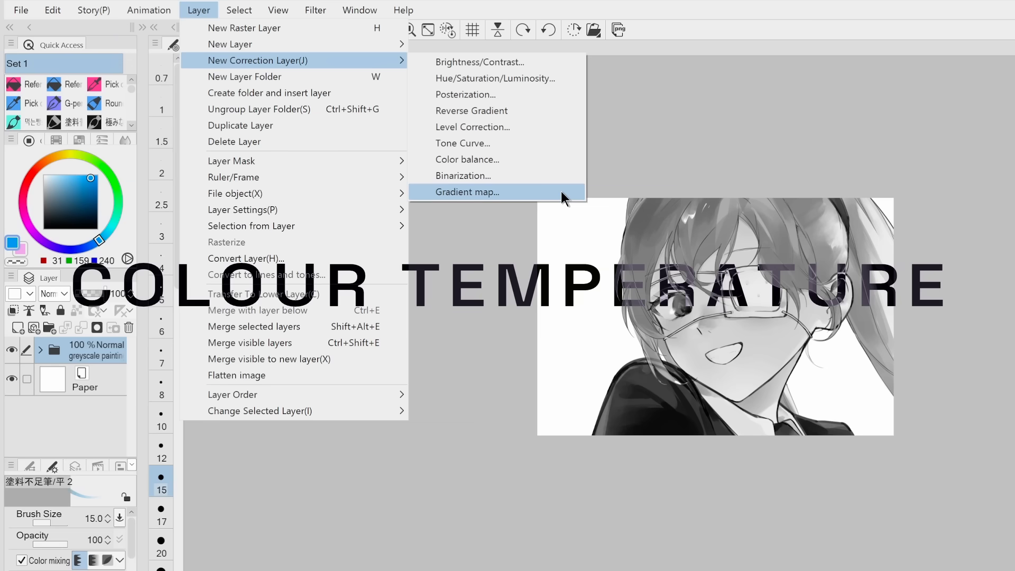
Add a mid-grey node to the black-to-white gradient and place it at position 84
click(562, 195)
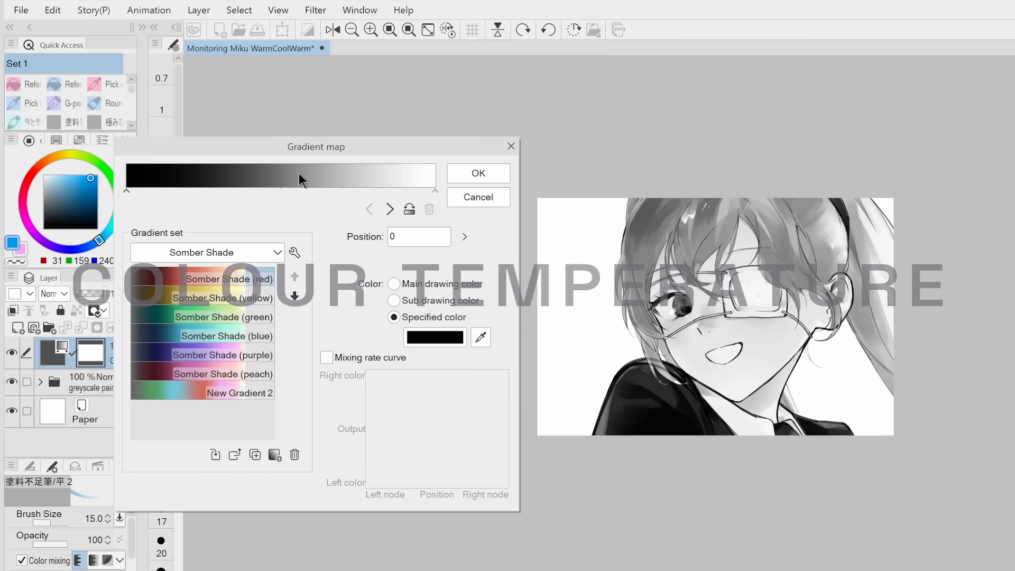
click(268, 192)
drag(268, 190, 386, 192)
click(406, 344)
click(138, 416)
click(510, 284)
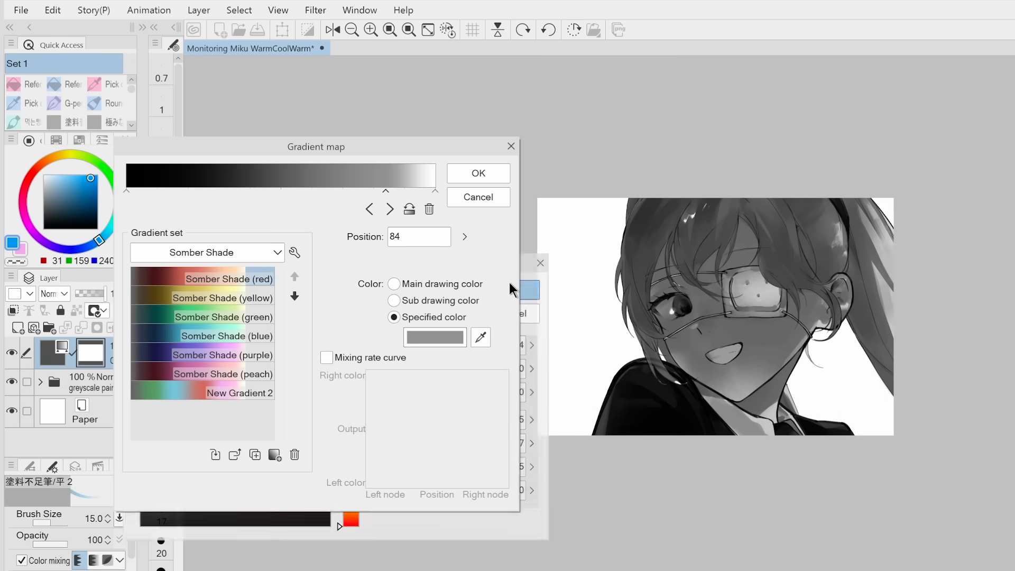
Move the grey node to position 87 and the black node to position 4, and apply the gradient map
drag(388, 192, 395, 194)
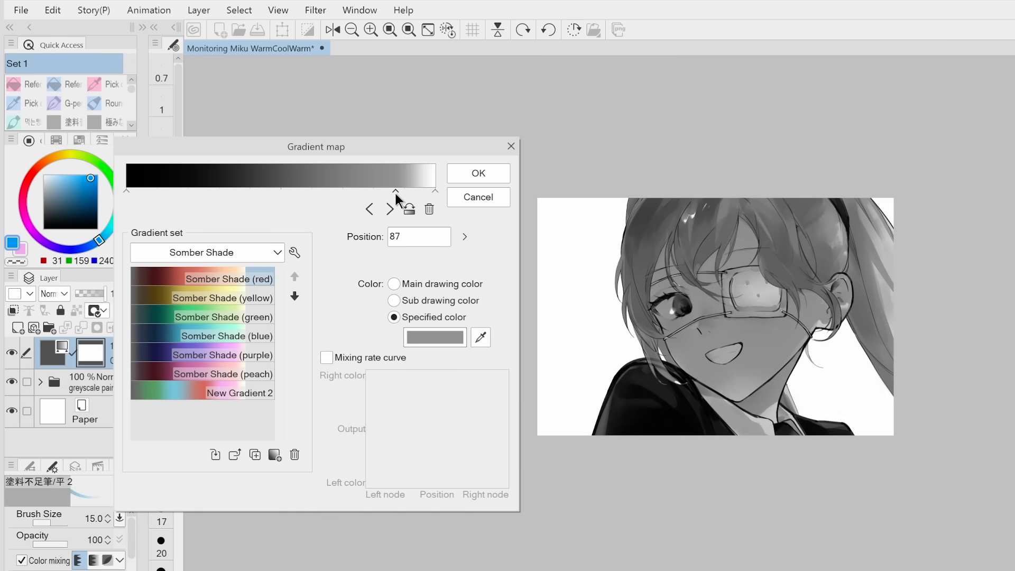
drag(127, 191, 138, 191)
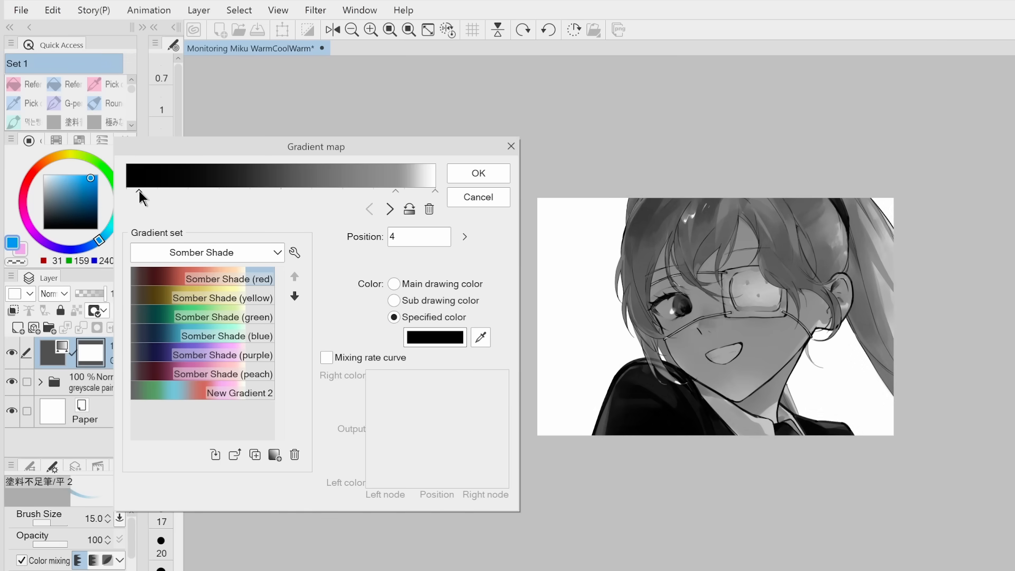
click(396, 189)
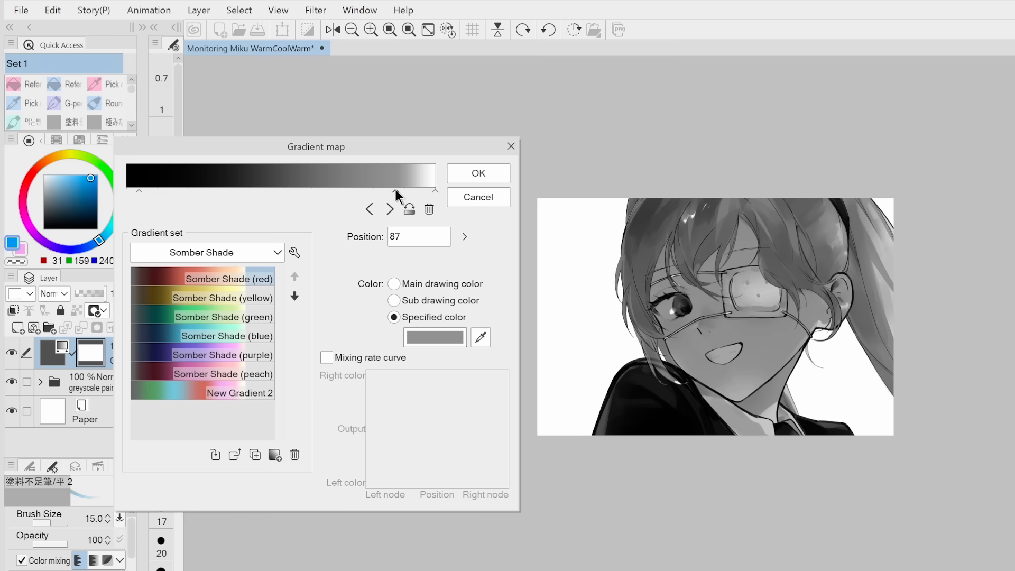
click(472, 173)
Add a second gradient map correction layer and recolour its white node to a warm cream
click(199, 10)
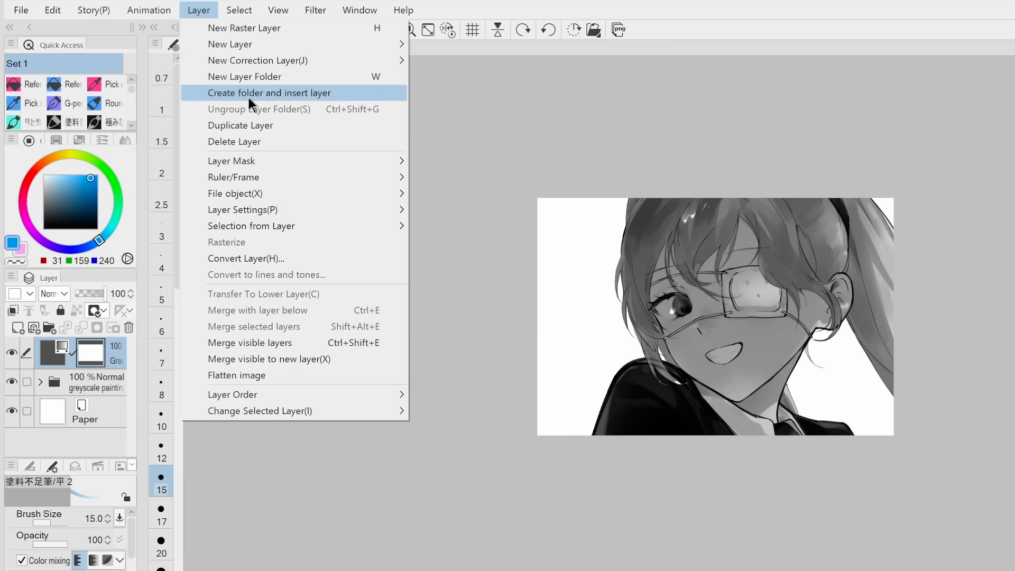
mouse_move(261, 60)
click(483, 193)
click(438, 337)
click(150, 337)
click(517, 288)
Add a pale pink node at position 73 of the gradient and move the cream node inward
click(367, 190)
click(434, 336)
click(351, 521)
click(166, 335)
click(526, 288)
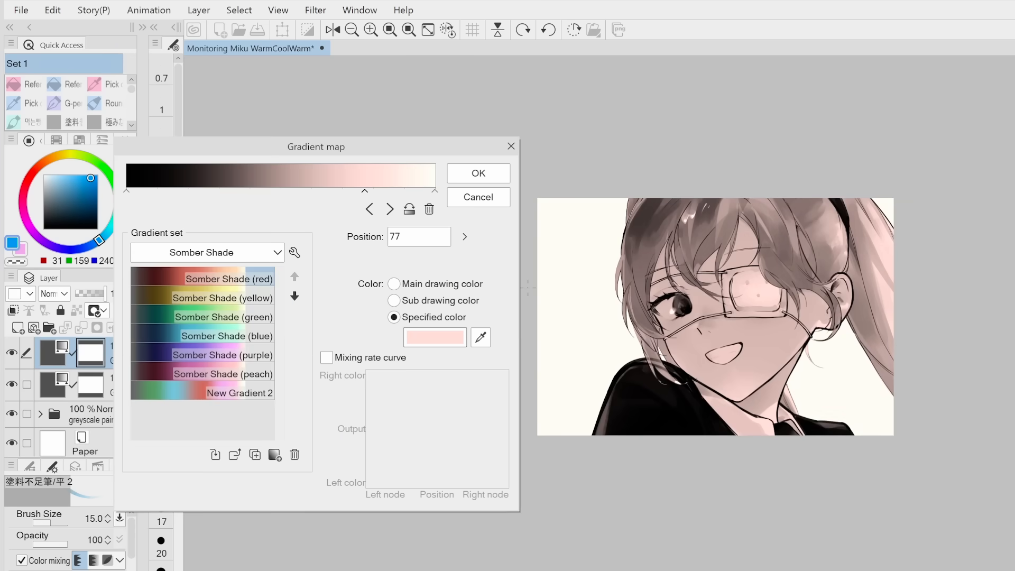
click(406, 191)
drag(405, 190, 351, 191)
Add a blue node (#3893D4) at position 36 of the gradient
click(238, 189)
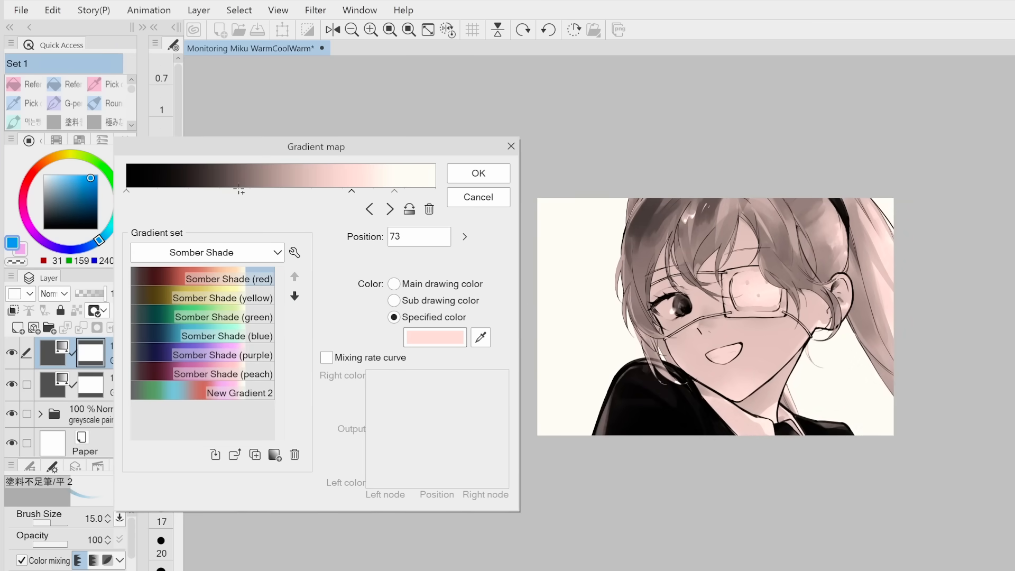
click(426, 333)
click(351, 419)
click(278, 365)
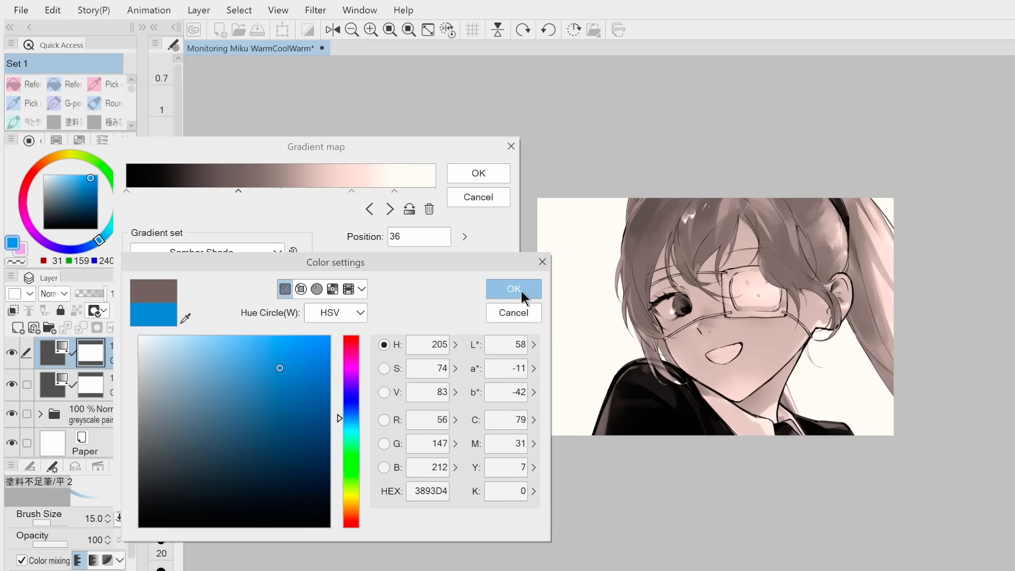
click(513, 289)
Shift the blue node toward the dark end and the cream node further inward
drag(236, 190, 208, 191)
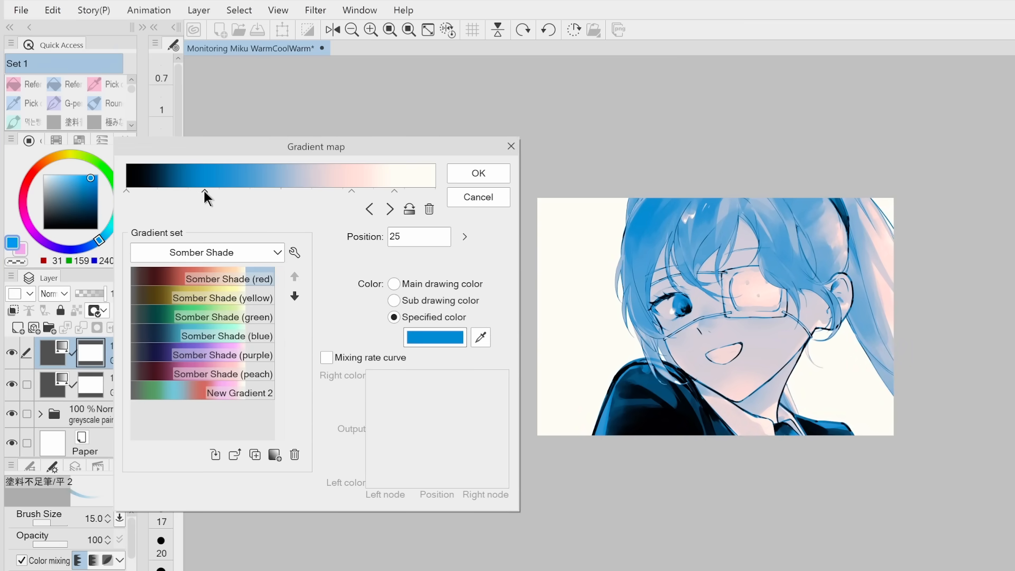
drag(204, 190, 194, 191)
drag(351, 191, 376, 191)
Add a dark maroon node at position 14, between the black and blue nodes
click(167, 192)
click(434, 337)
click(514, 288)
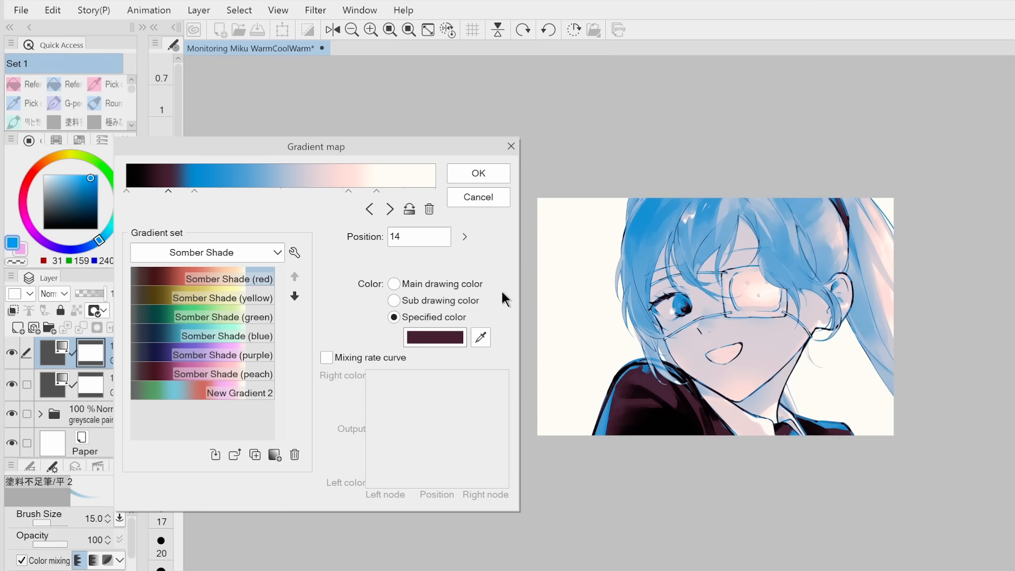
Recolour the black end node of the gradient to a near-black red
click(127, 192)
click(431, 339)
click(311, 520)
click(511, 288)
click(423, 339)
click(511, 291)
Move the pale pink node to position 67 and the cream node to position 80
mouse_move(349, 191)
mouse_down()
mouse_move(319, 192)
mouse_move(330, 193)
mouse_up()
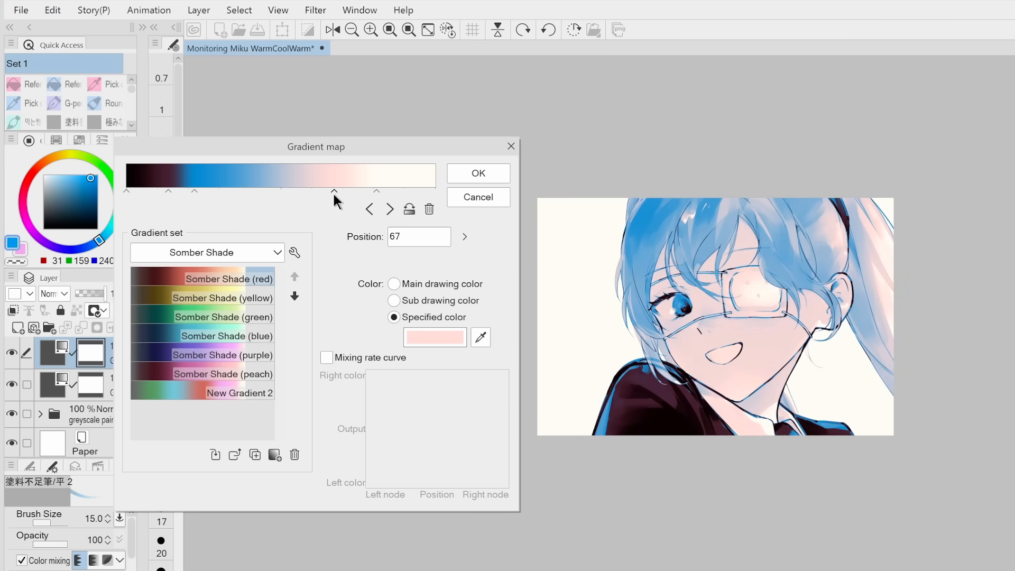
click(376, 191)
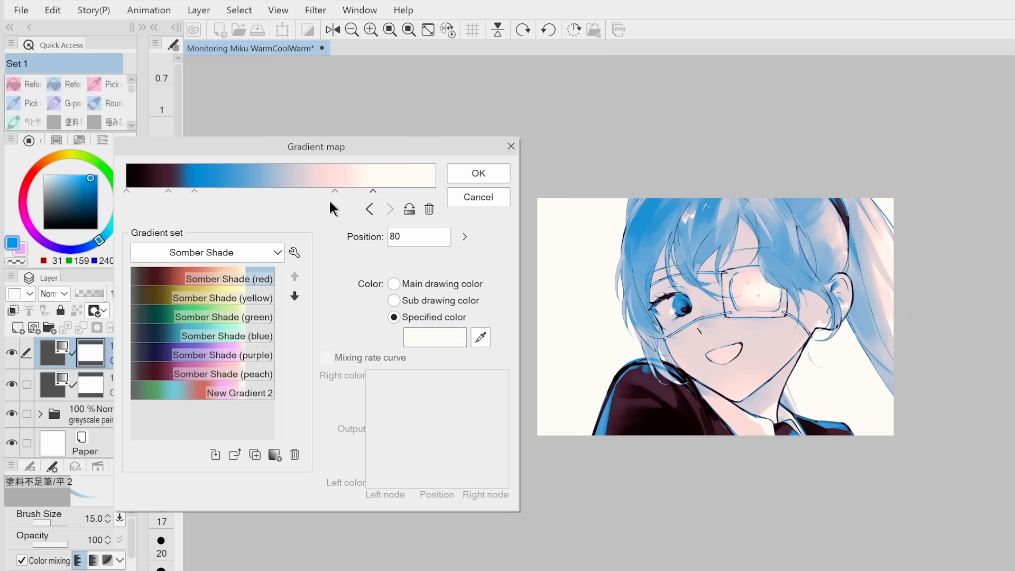
click(194, 191)
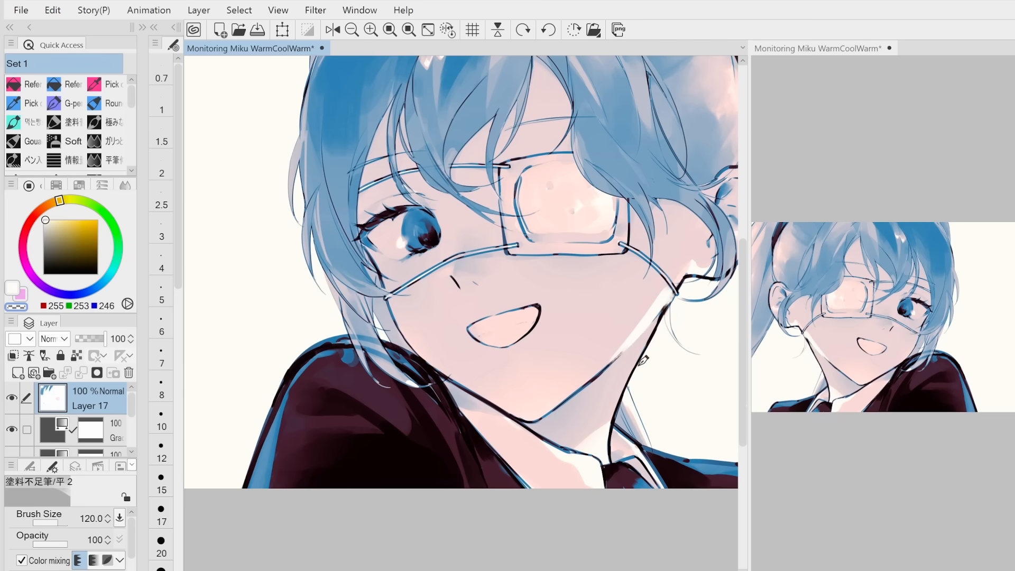
Start retouching the portrait's colours on a new layer above the gradient maps, using a reduced brush size
drag(653, 331, 614, 420)
key(bracketleft)
key(bracketleft)
key(bracketleft)
key(bracketleft)
scroll(643, 385, down, 1)
key(bracketleft)
key(bracketleft)
key(bracketleft)
alt+click(639, 354)
alt+click(632, 360)
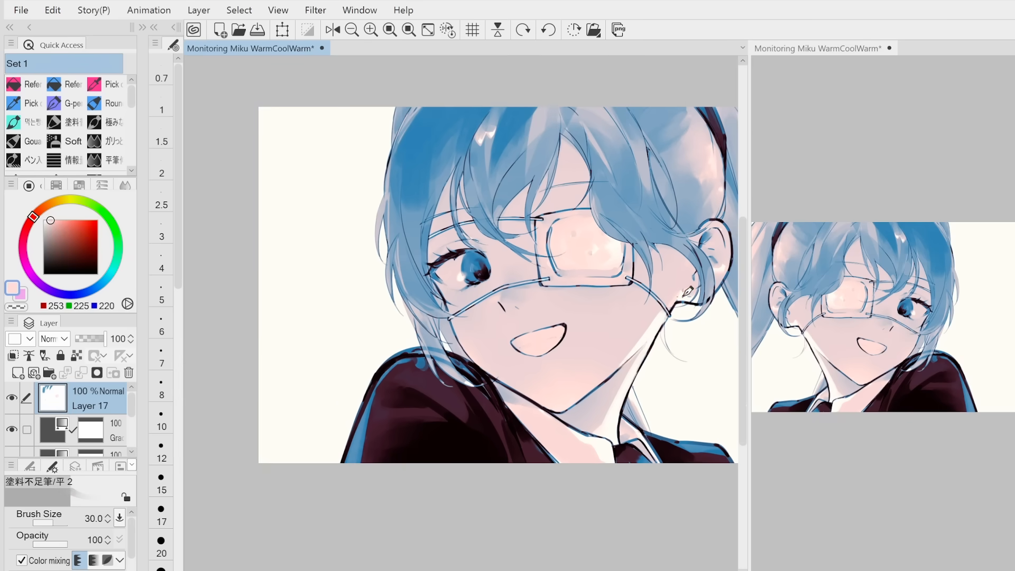
Paint colour touch-ups around the ear and the nearby eyepatch string and hair
drag(687, 297, 630, 295)
alt+click(623, 296)
alt+click(655, 216)
drag(672, 225, 674, 267)
Paint over the neck, jaw and face areas with a larger brush
key(bracketright)
key(bracketright)
key(bracketright)
key(bracketright)
key(bracketright)
key(bracketright)
alt+click(570, 366)
drag(569, 368, 548, 412)
alt+click(535, 427)
alt+click(438, 286)
Dab colour where the bangs meet the eyepatch with an enlarged brush, then reduce the brush size
key(bracketright)
key(bracketright)
alt+click(487, 221)
alt+click(488, 222)
key(bracketleft)
key(bracketleft)
key(bracketleft)
key(bracketleft)
key(bracketleft)
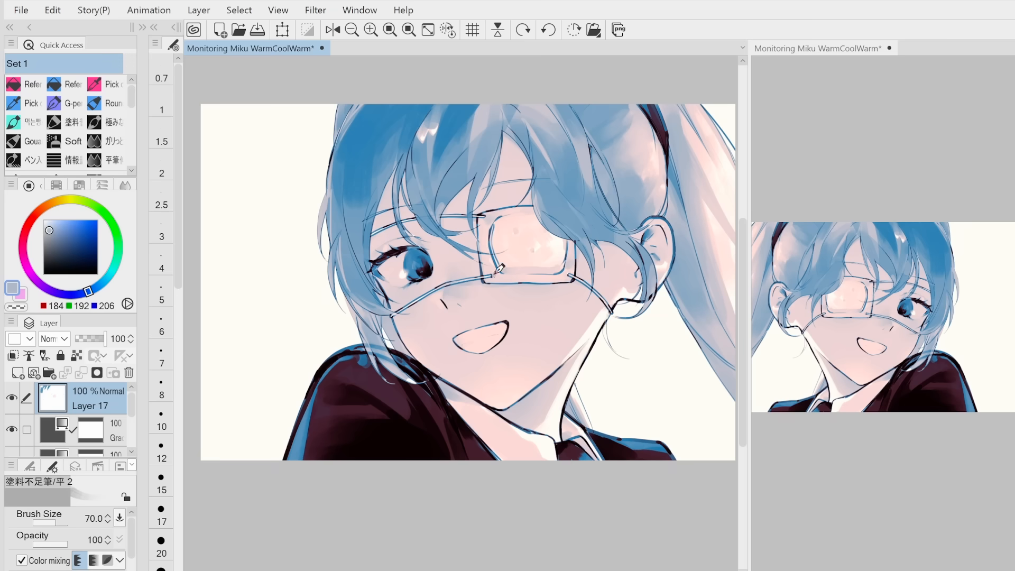
Retouch the visible eye and the bangs above it with a smaller brush
alt+click(427, 268)
key(bracketleft)
key(bracketleft)
key(bracketleft)
key(bracketleft)
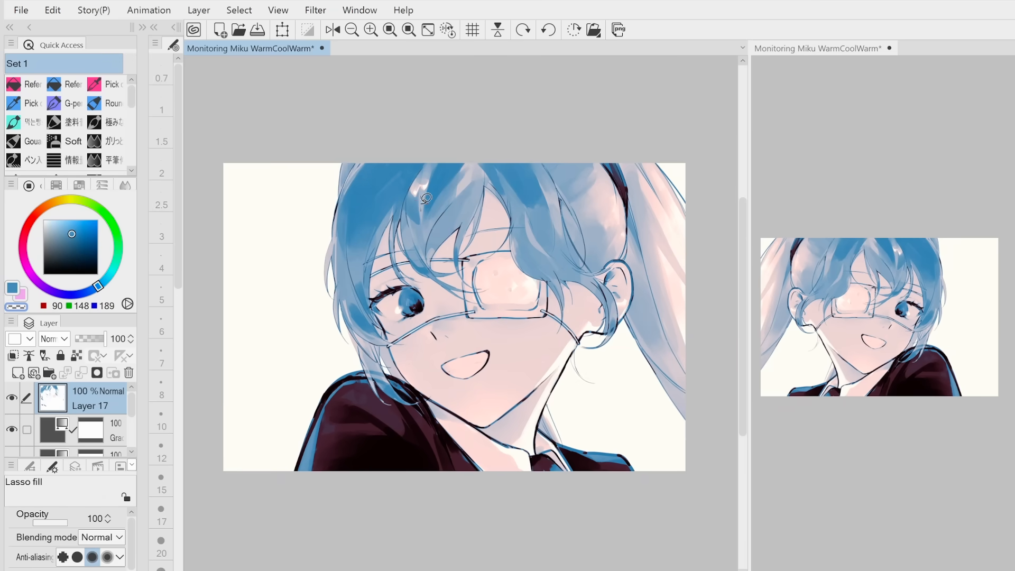
drag(407, 210, 418, 213)
Undo the last stroke and lasso-fill shapes in the hair, flipping the canvas horizontally and back to check them
key(ctrl+z)
drag(346, 223, 393, 232)
click(332, 30)
drag(374, 185, 408, 205)
click(333, 29)
Blend the bangs above and beside the eyepatch with the Round mixing brush, varying the brush size
click(109, 104)
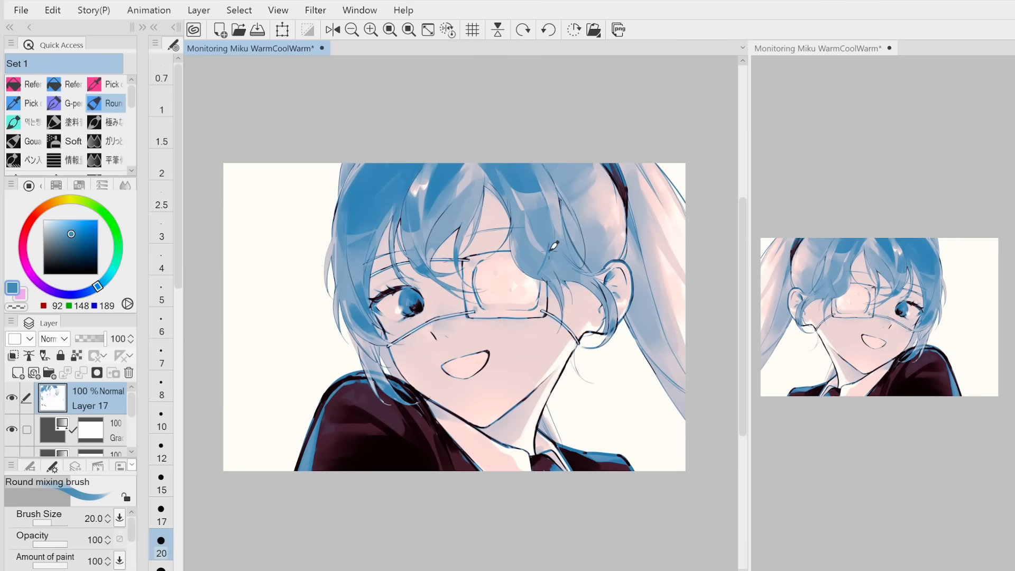
scroll(531, 264, up, 3)
key(bracketleft)
key(bracketleft)
key(bracketleft)
key(bracketleft)
key(bracketleft)
key(bracketright)
key(bracketright)
key(bracketright)
key(bracketright)
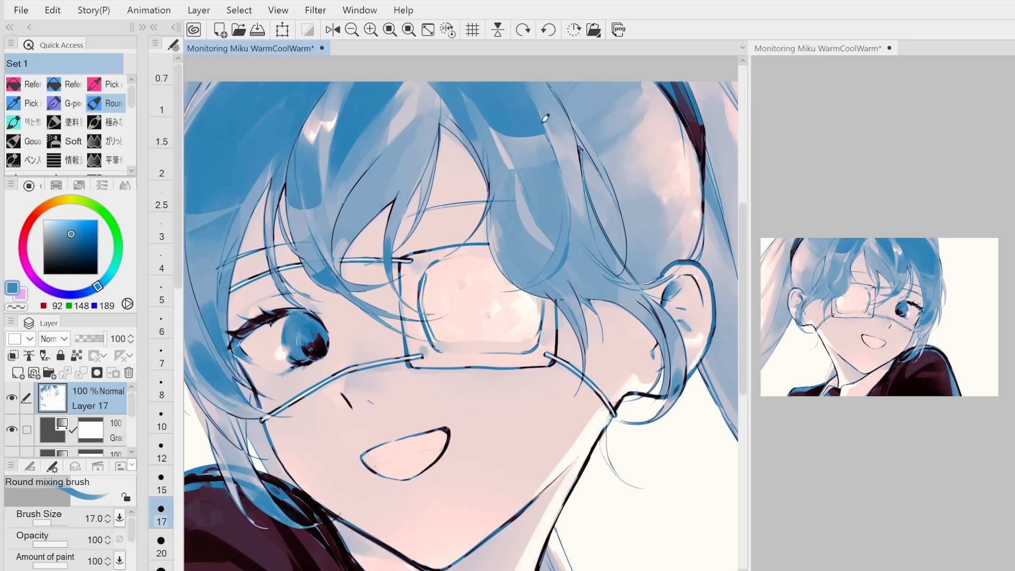
key(bracketright)
key(bracketright)
key(bracketright)
alt+click(497, 241)
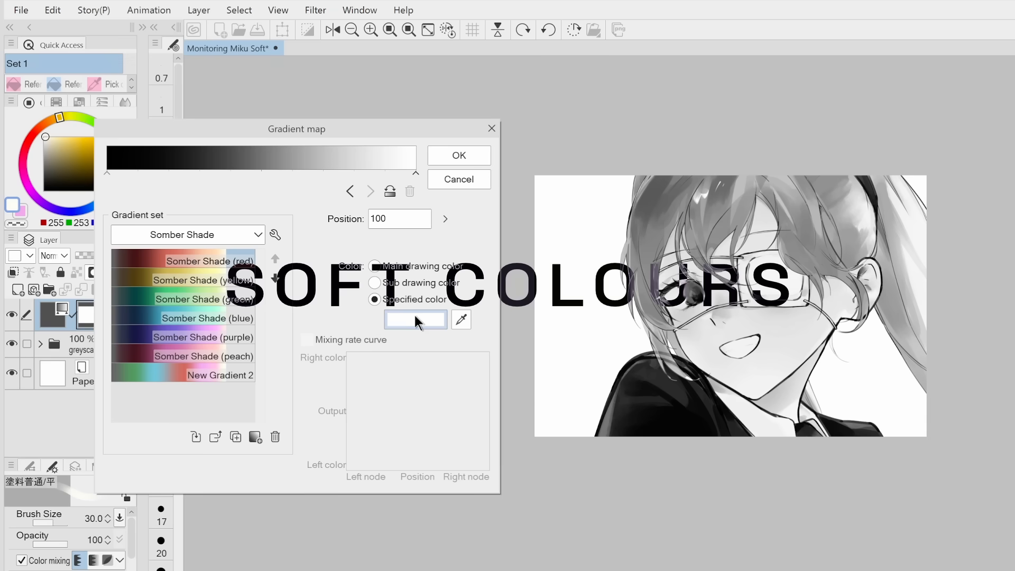
Recolour the lightest node of the soft-colours gradient map to a near-white (#FFFEFE)
click(415, 317)
click(141, 337)
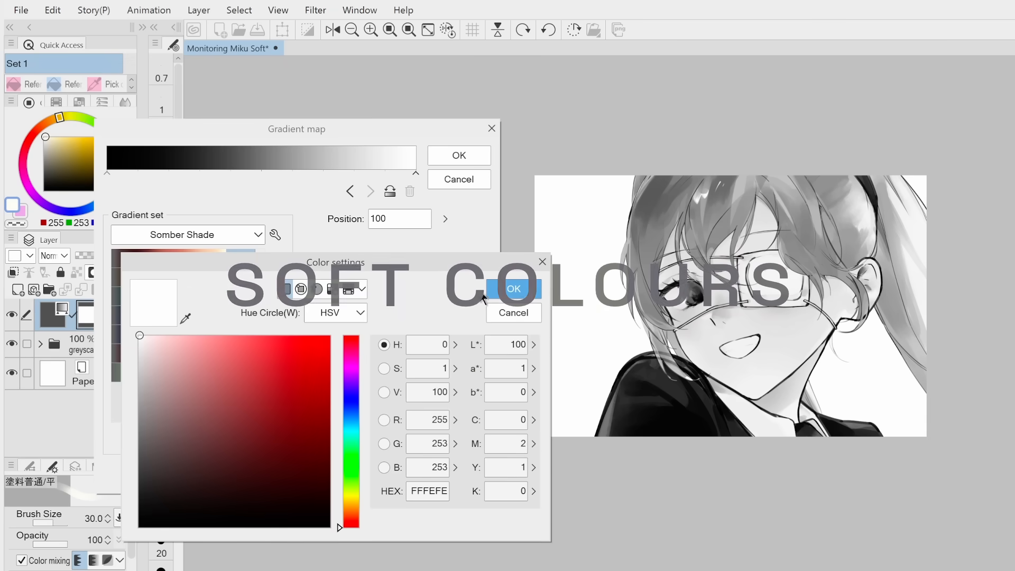
click(501, 290)
Add a beige node at position 89 of the gradient with hue 15, saturation 8 and value 92
click(383, 173)
click(412, 323)
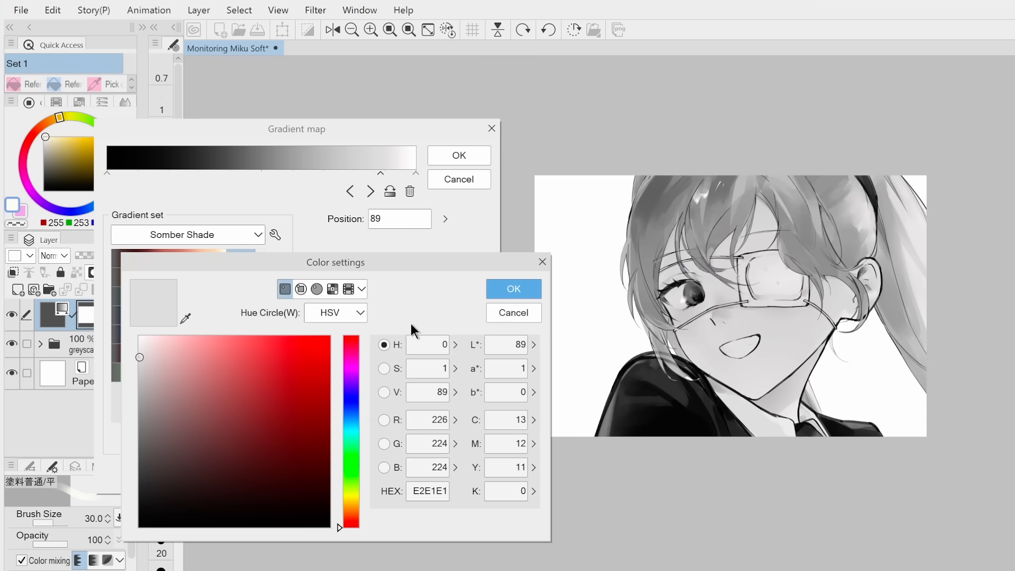
click(159, 341)
click(351, 516)
click(160, 344)
drag(157, 346, 154, 350)
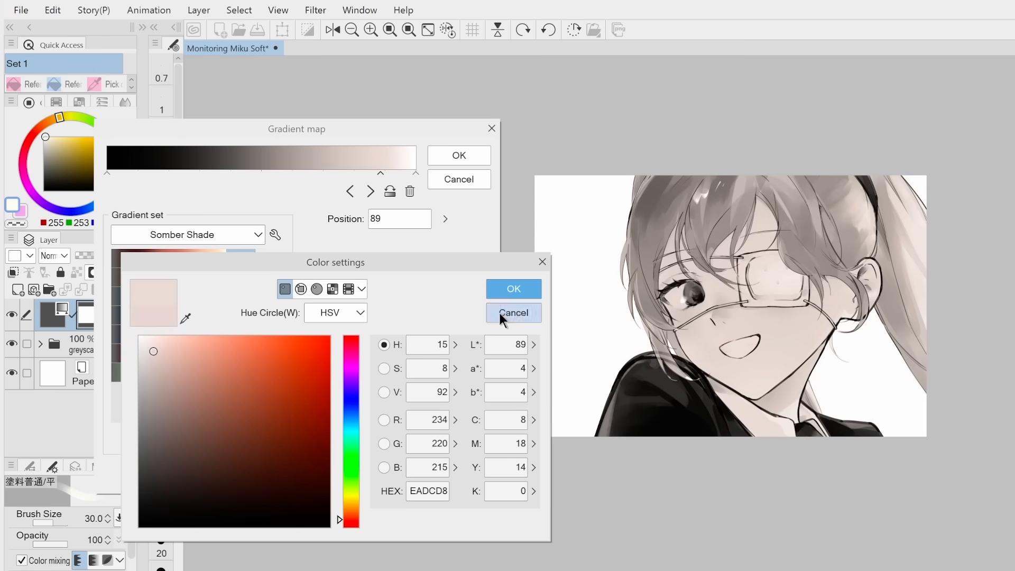
click(513, 289)
Add a soft pink node (#F5C9C9) at position 72 of the gradient
click(337, 171)
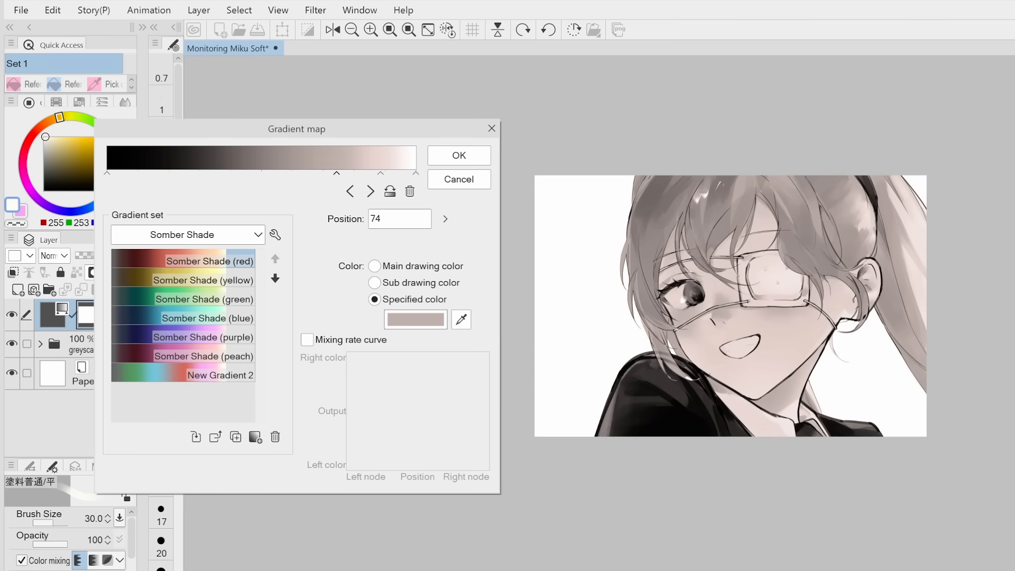
click(430, 320)
click(185, 319)
click(380, 158)
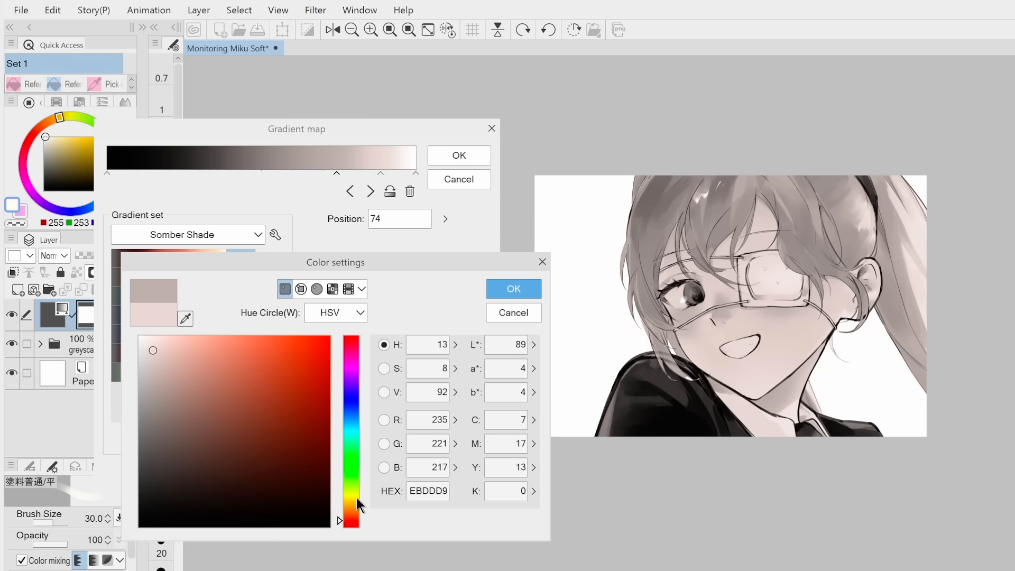
click(352, 339)
drag(164, 341, 173, 342)
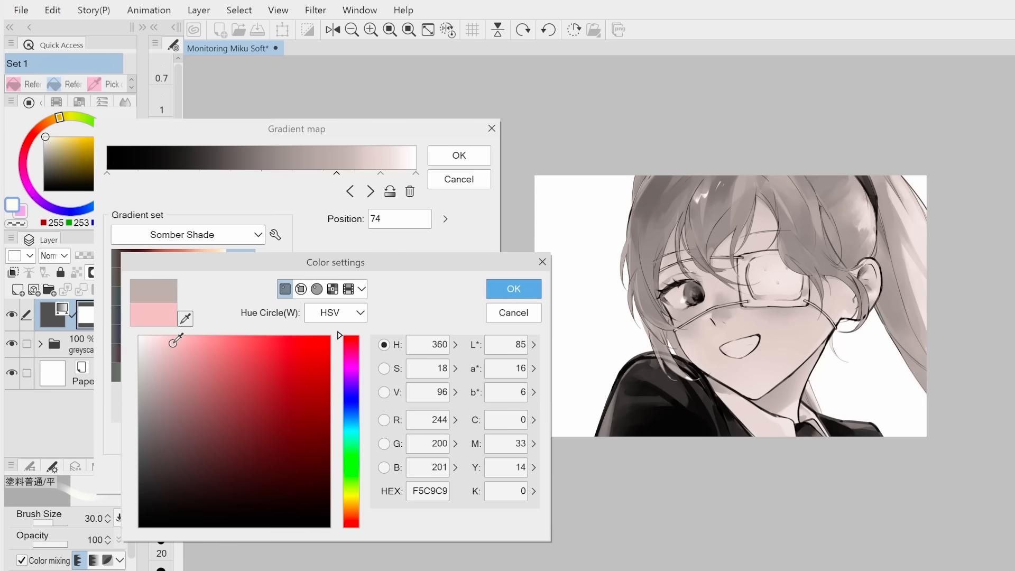
click(513, 289)
drag(336, 173, 328, 172)
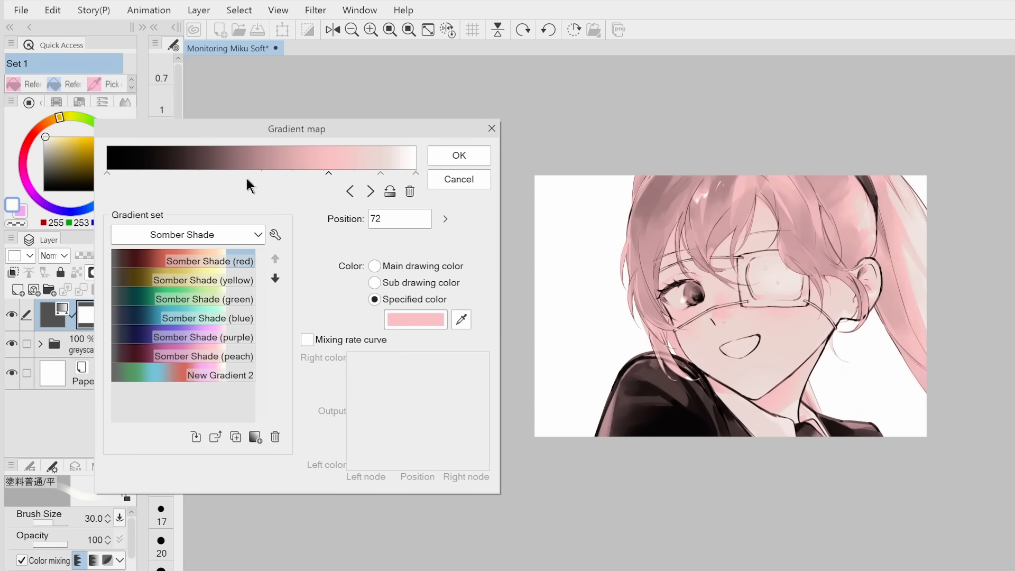
Add a muted green node to the gradient's middle, shift it toward the dark end and readjust its colour
click(272, 173)
click(415, 320)
click(351, 439)
click(197, 435)
click(513, 289)
drag(273, 174, 222, 172)
click(416, 320)
click(513, 289)
Add a teal-blue node between the green and pink nodes
click(258, 173)
click(415, 319)
click(344, 427)
click(512, 289)
Move the black node inward and the green node darker, and refine the teal-blue node's colour
drag(108, 173, 127, 173)
mouse_move(222, 173)
mouse_down()
mouse_move(179, 174)
mouse_move(213, 174)
mouse_up()
click(258, 173)
click(415, 319)
click(513, 289)
Set the colour of another node between the teal-blue and pink nodes and adjust the spacing of the nodes around it
click(286, 173)
click(415, 319)
click(513, 289)
drag(325, 171, 317, 173)
drag(287, 173, 303, 175)
drag(309, 175, 289, 211)
Recolour the teal-blue node in the middle of the gradient once more
click(258, 173)
click(415, 320)
click(496, 287)
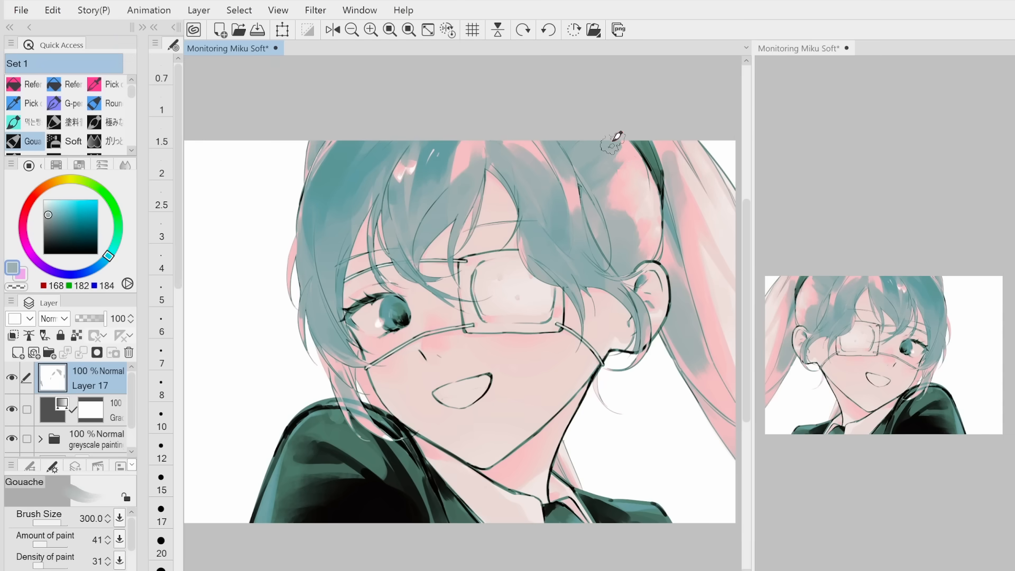
Paint grey-teal Gouache strokes over the pink patches on the ponytail, the hair beside the hairband and the fringe
drag(701, 207, 658, 188)
mouse_move(638, 154)
mouse_down()
mouse_move(688, 316)
mouse_move(690, 431)
mouse_up()
key(bracketleft)
key(bracketleft)
key(bracketleft)
key(bracketleft)
key(bracketleft)
key(bracketleft)
key(bracketleft)
key(bracketleft)
key(bracketleft)
alt+click(610, 126)
key(bracketleft)
key(bracketleft)
mouse_move(436, 119)
mouse_down()
mouse_move(460, 124)
mouse_move(440, 150)
mouse_up()
alt+click(453, 158)
Blend more grey-teal Gouache strokes into the hair above the eyepatch and around the hairband
key(bracketright)
key(bracketright)
key(bracketright)
key(bracketright)
key(bracketright)
key(bracketright)
key(bracketright)
key(bracketright)
key(bracketright)
alt+click(604, 176)
key(bracketleft)
key(bracketleft)
key(bracketleft)
key(bracketleft)
key(bracketleft)
key(bracketleft)
key(bracketleft)
key(bracketleft)
key(bracketleft)
drag(576, 129, 590, 135)
alt+click(677, 168)
mouse_move(674, 135)
mouse_down()
mouse_move(684, 168)
mouse_move(669, 132)
mouse_up()
Refine the hair strands and edges around the eyepatch with smaller Gouache strokes in darker teal
key(bracketleft)
key(bracketleft)
key(bracketleft)
key(bracketleft)
alt+click(578, 246)
alt+click(457, 264)
key(bracketleft)
key(bracketleft)
key(bracketleft)
key(bracketleft)
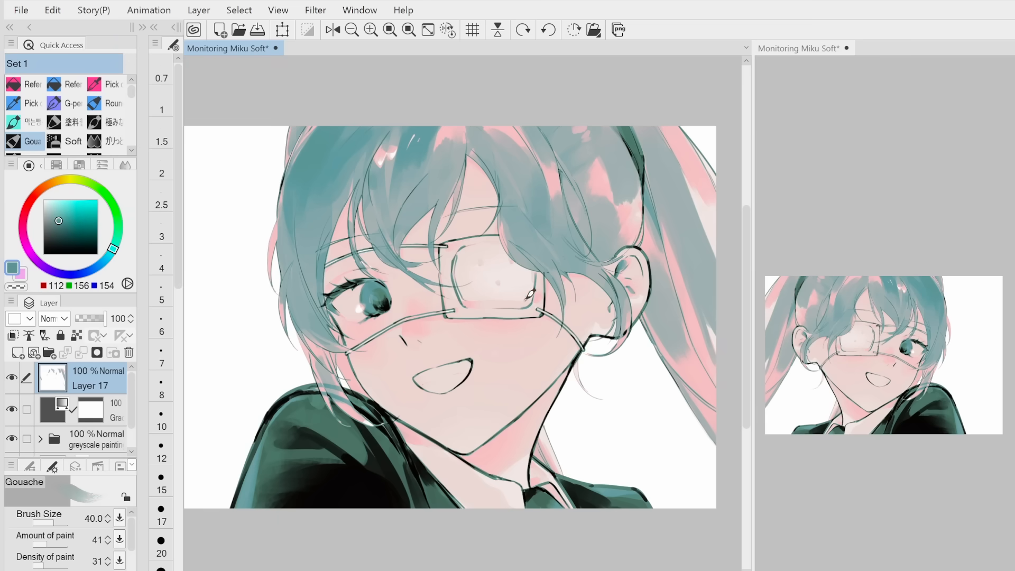
alt+click(473, 240)
key(bracketleft)
scroll(469, 278, up, 2)
alt+click(456, 238)
drag(456, 238, 514, 220)
scroll(538, 389, down, 1)
alt+click(553, 275)
Retouch the hair where the upper eyepatch strap crosses the side locks, using the Round mixing brush
key(bracketright)
key(bracketright)
key(bracketright)
key(bracketright)
key(bracketright)
key(c)
scroll(517, 458, up, 2)
key(b)
alt+click(353, 138)
drag(321, 155, 354, 139)
alt+click(314, 86)
Add finer touches to the face area with the Round mixing brush at size 17 and smaller
key(bracketleft)
key(bracketleft)
key(bracketleft)
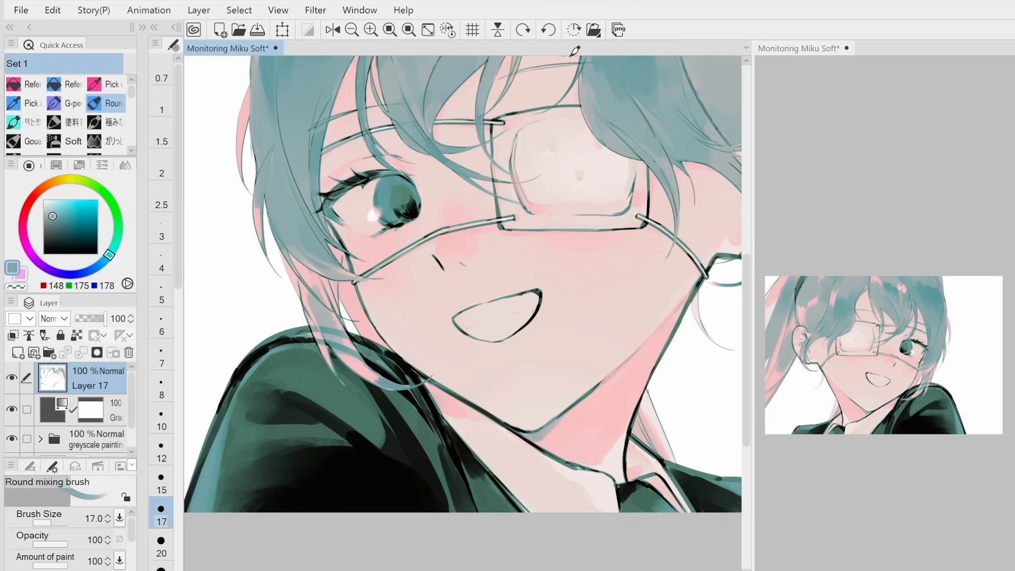
scroll(574, 53, up, 2)
key(bracketleft)
alt+click(449, 200)
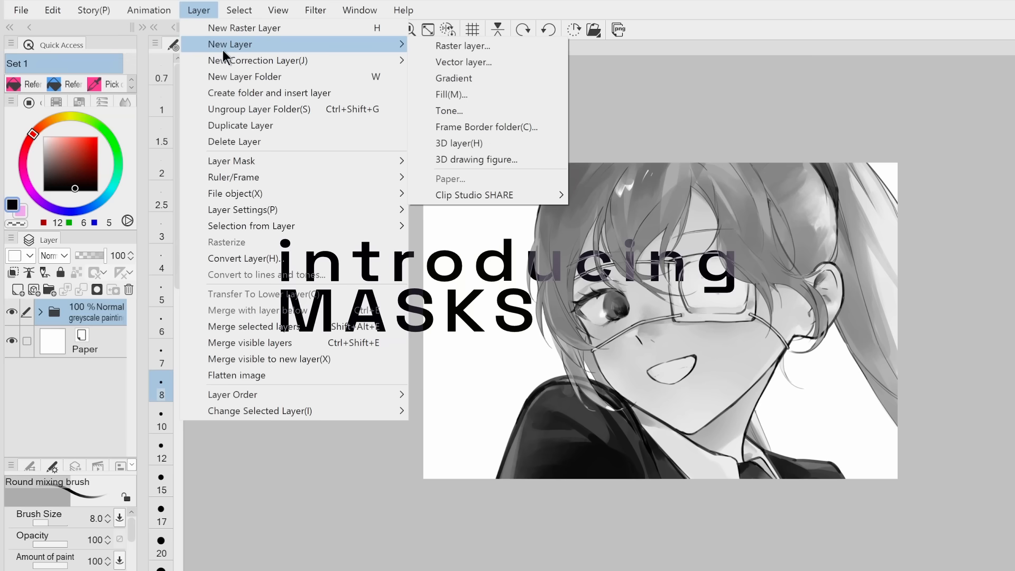
Add a gradient map correction layer above the greyscale painting folder
mouse_move(318, 59)
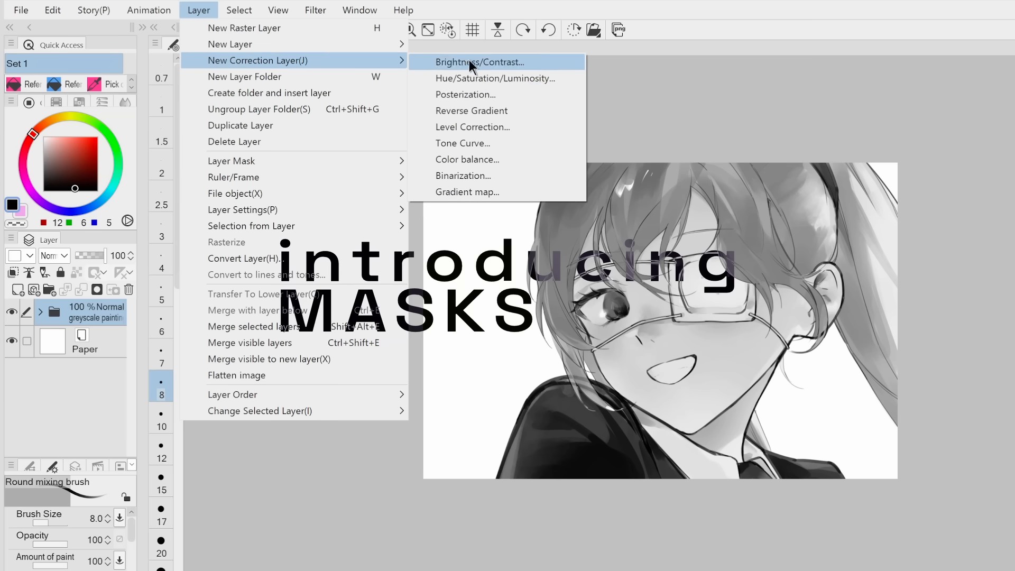
click(460, 177)
click(423, 128)
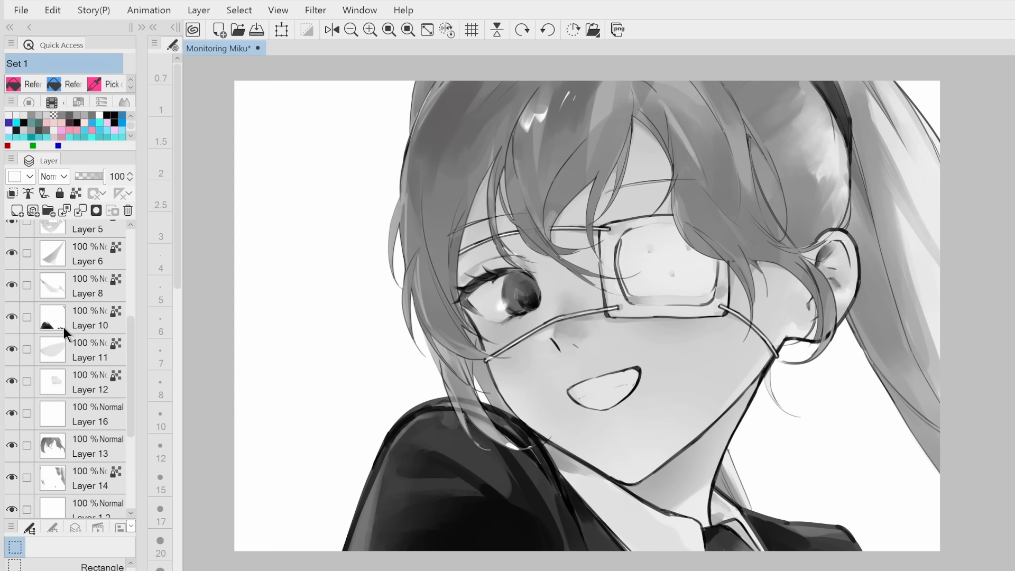
Review the separate greyscale layers, hiding the paper layer briefly and showing it again
scroll(74, 347, down, 5)
click(12, 341)
click(12, 502)
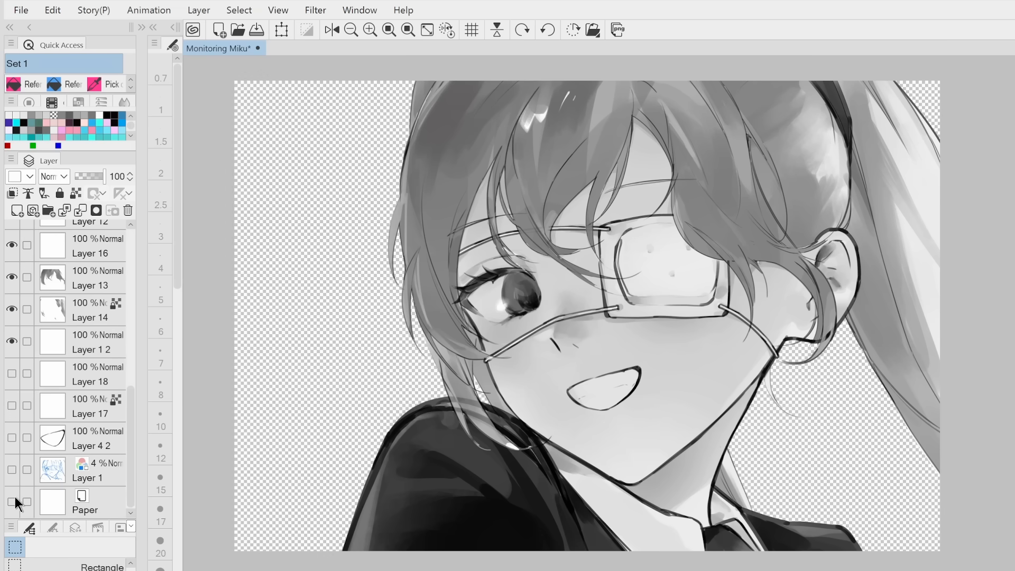
click(12, 501)
scroll(72, 415, up, 8)
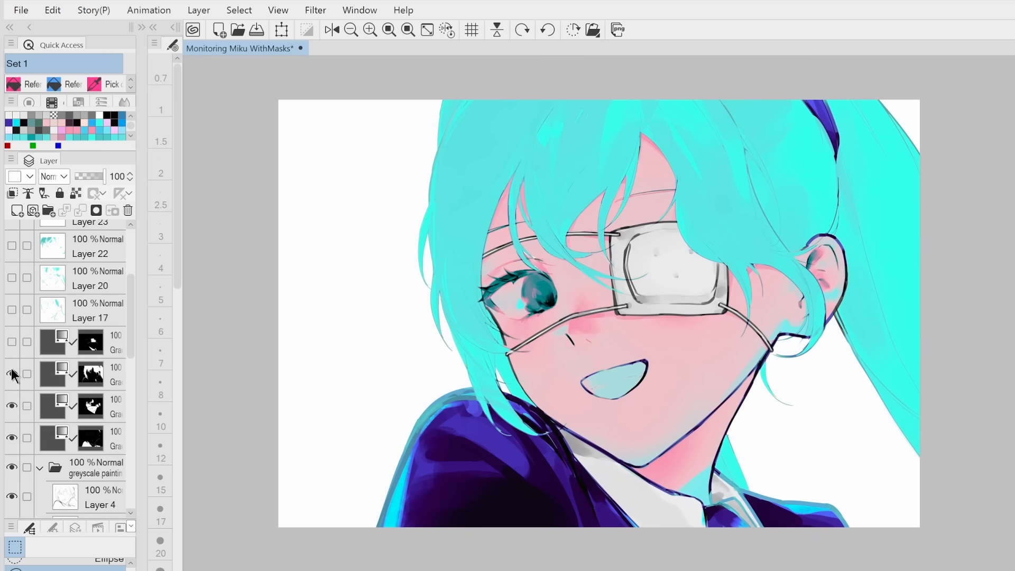
Hide and show the masked gradient map layers one by one to compare their areas, and inspect the topmost map's settings
click(12, 374)
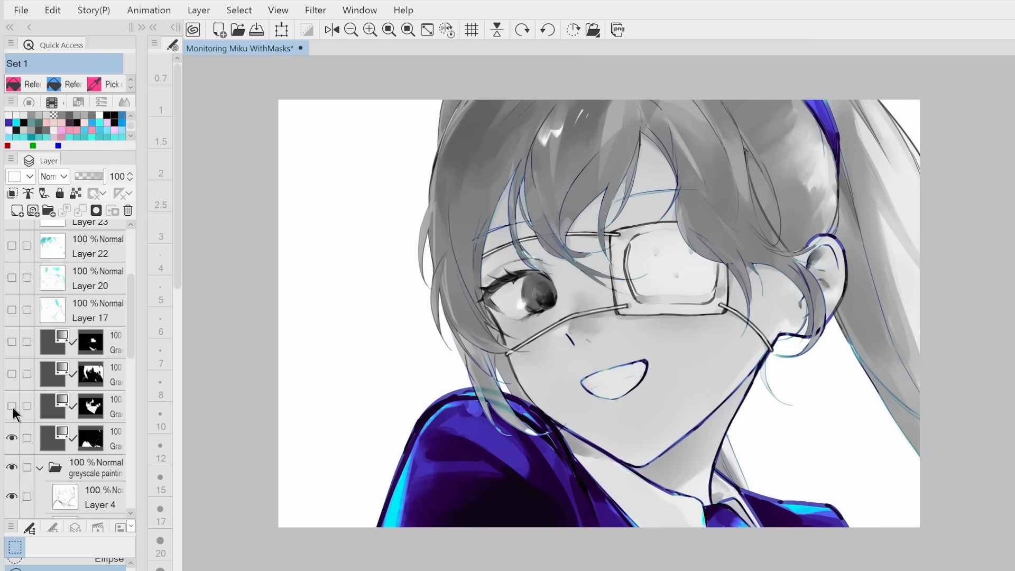
click(11, 438)
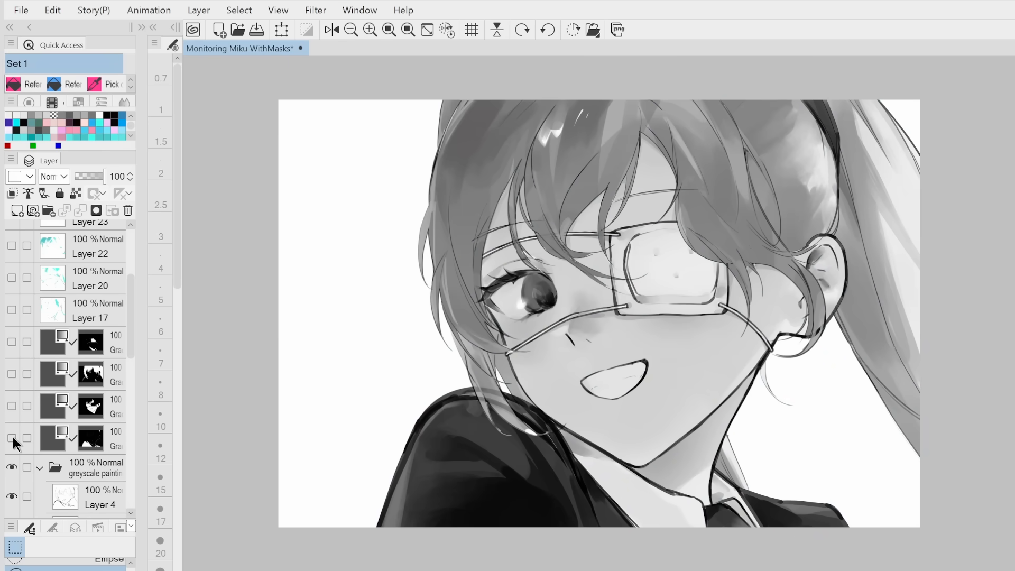
click(13, 437)
click(12, 405)
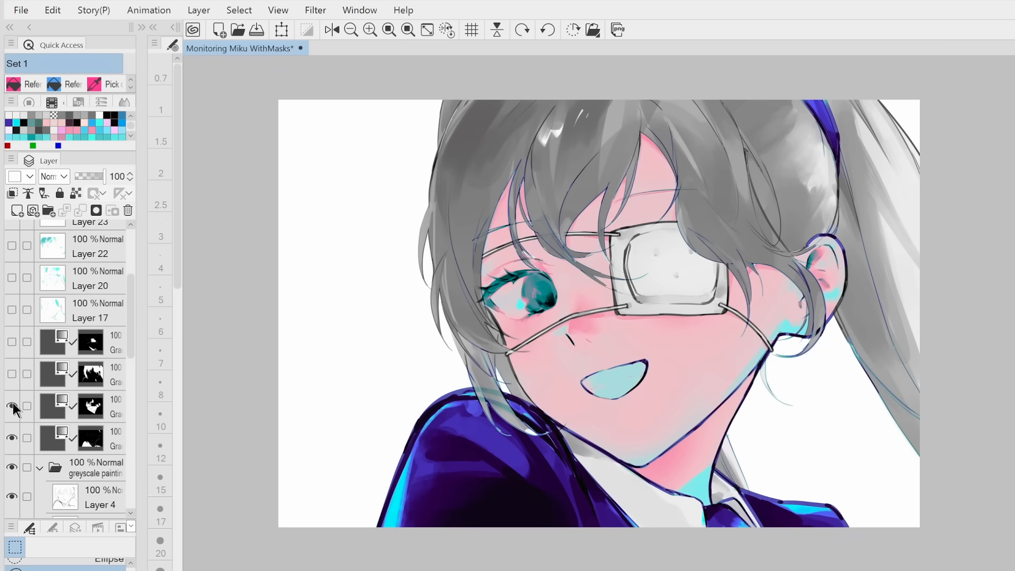
click(12, 374)
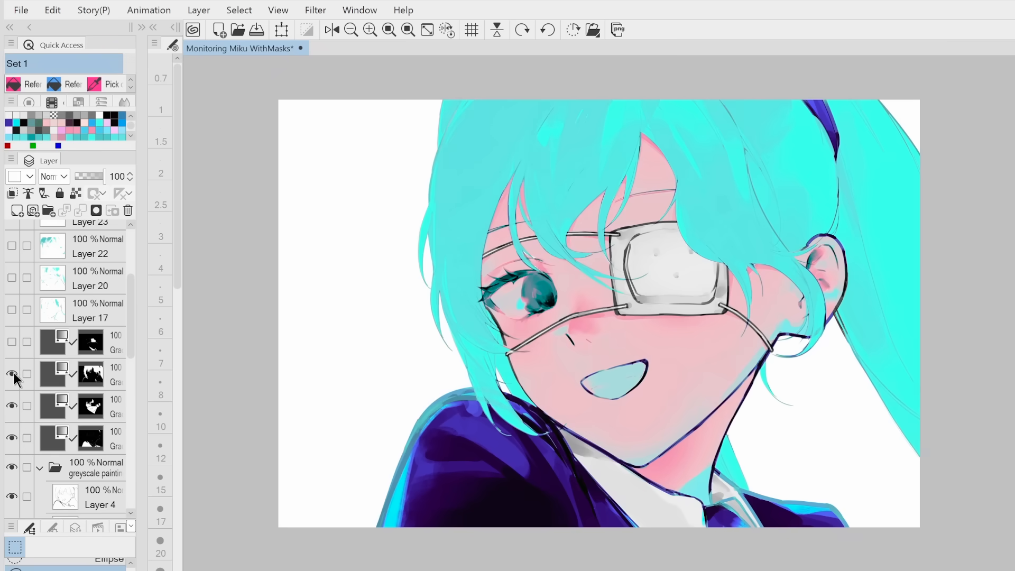
click(13, 342)
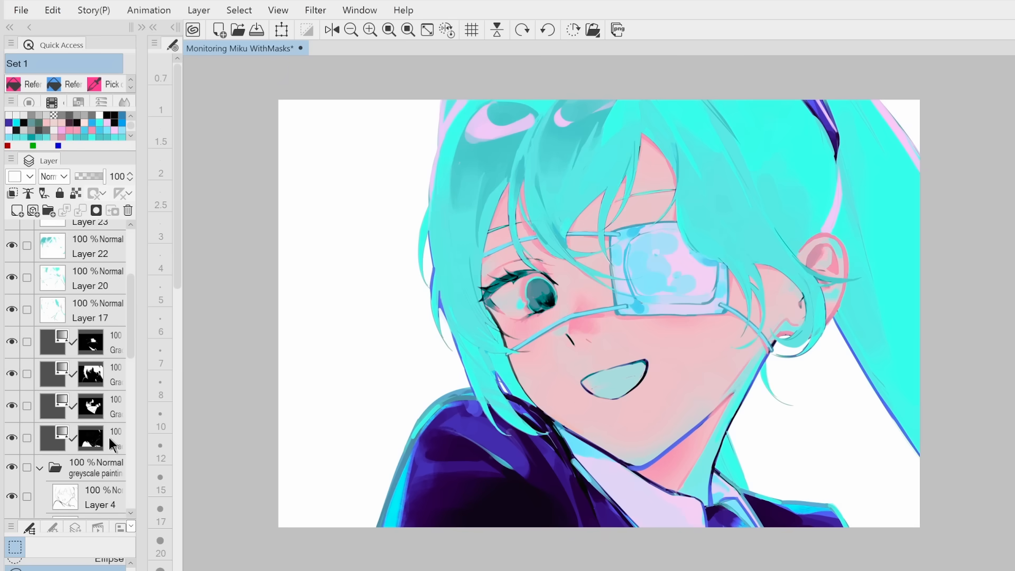
double_click(51, 341)
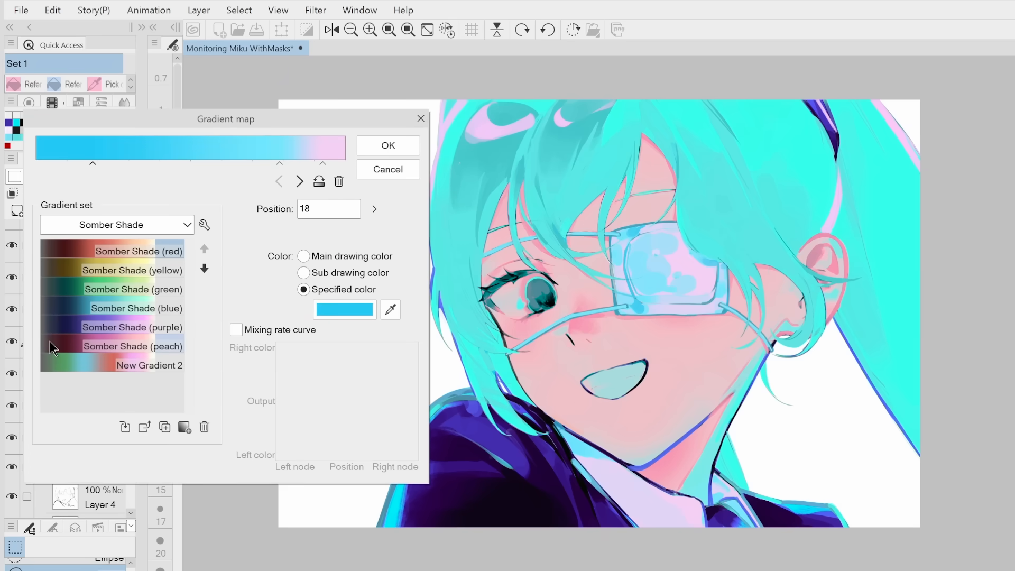
click(421, 118)
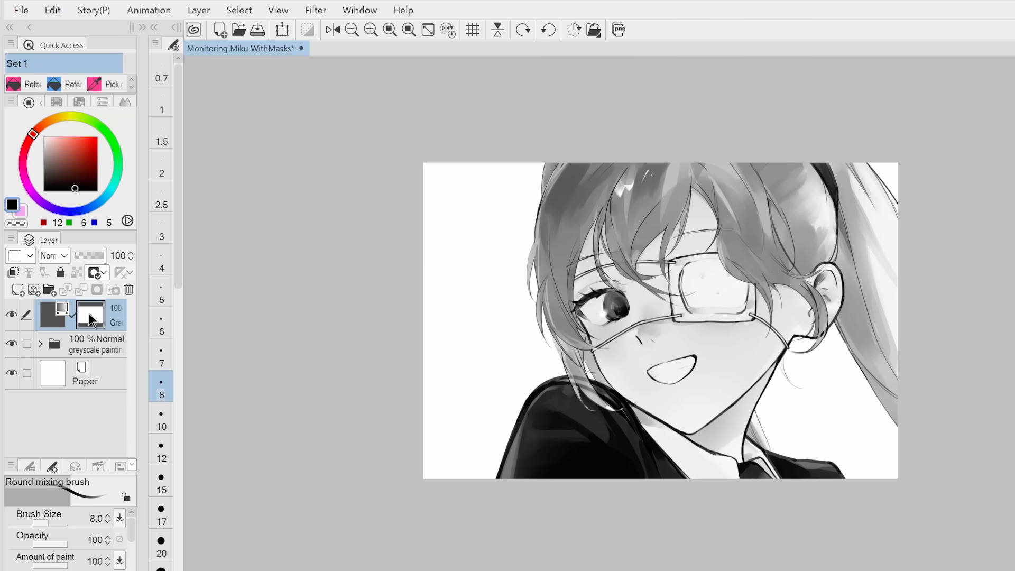
Fill the gradient map layer's entire mask with transparency
click(20, 83)
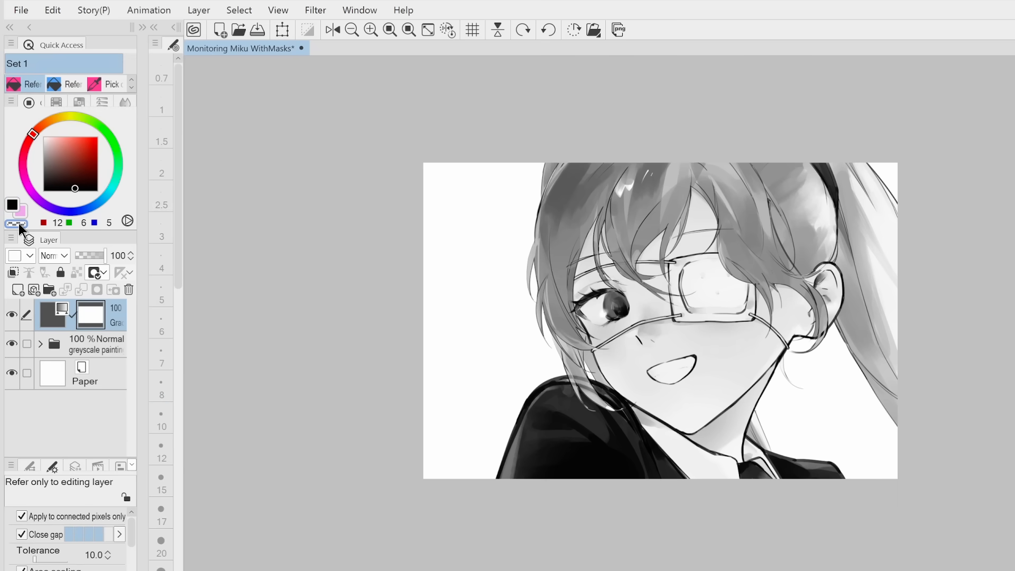
click(484, 269)
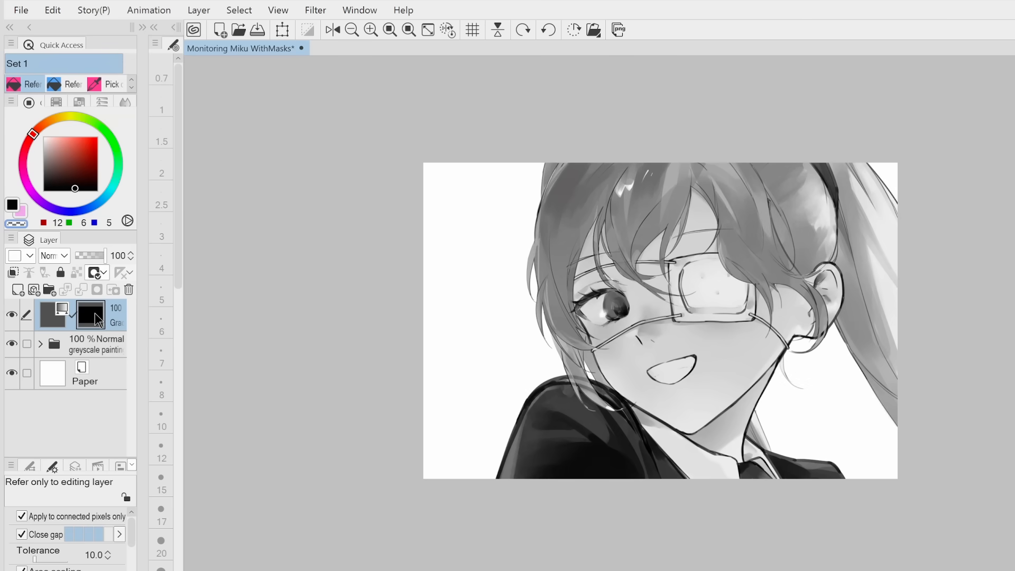
Find the face skin on Layer 5 in the greyscale folder, load it as a selection, and fill the gradient map's mask there with white
click(40, 345)
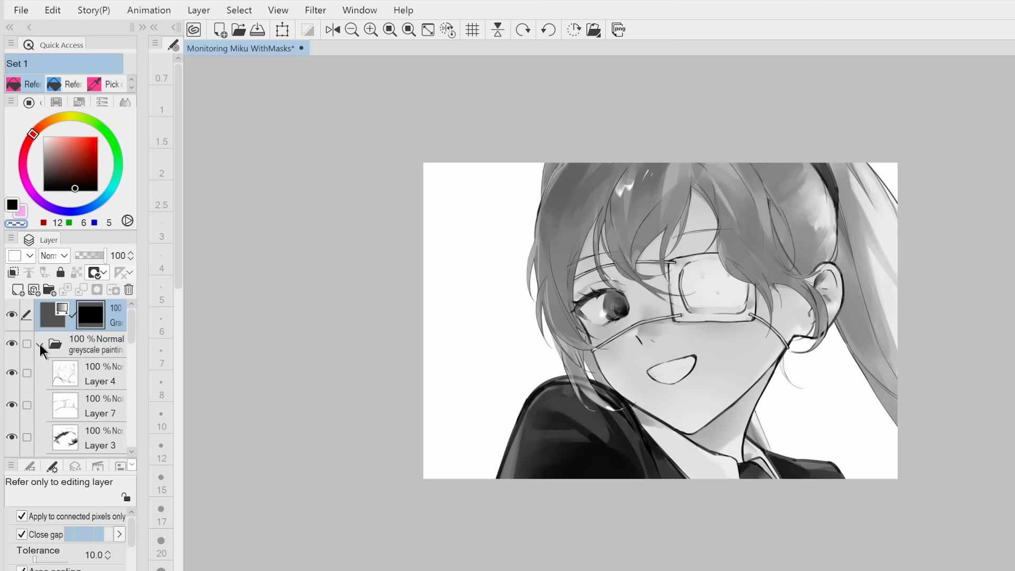
scroll(86, 399, down, 5)
scroll(86, 404, down, 2)
scroll(85, 405, up, 4)
click(9, 413)
click(11, 406)
click(14, 405)
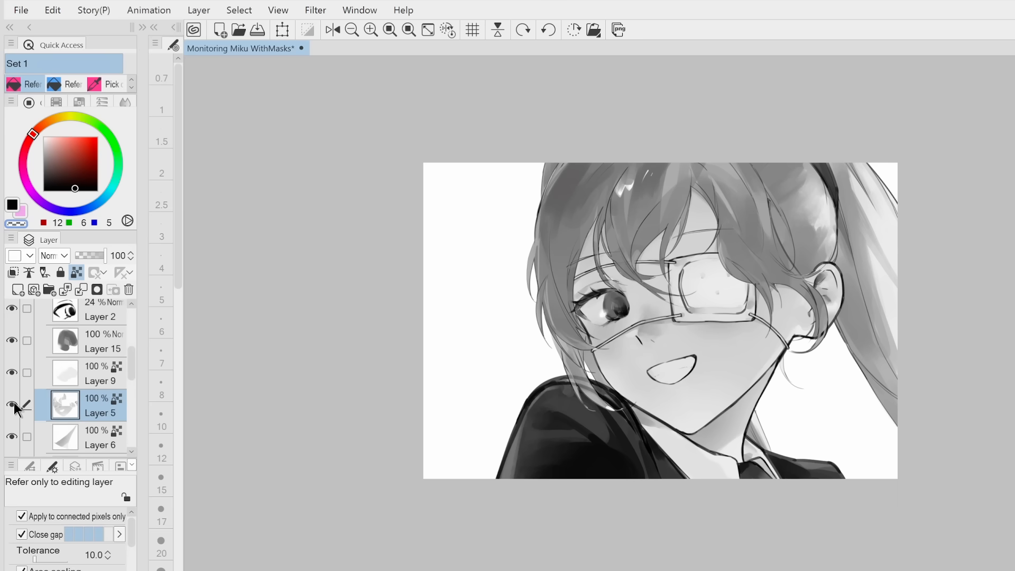
ctrl+click(64, 405)
drag(127, 366, 125, 317)
click(91, 316)
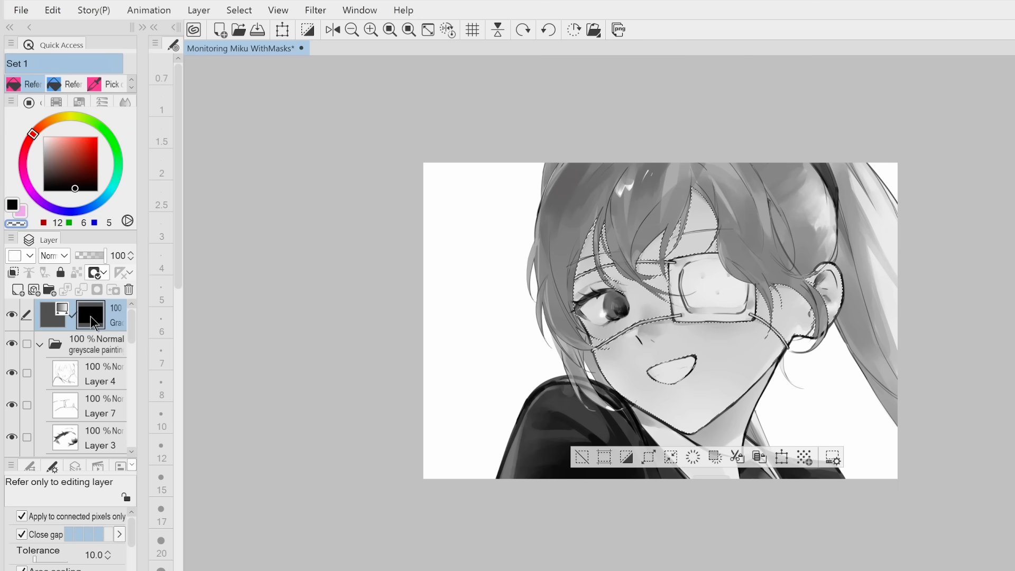
click(43, 137)
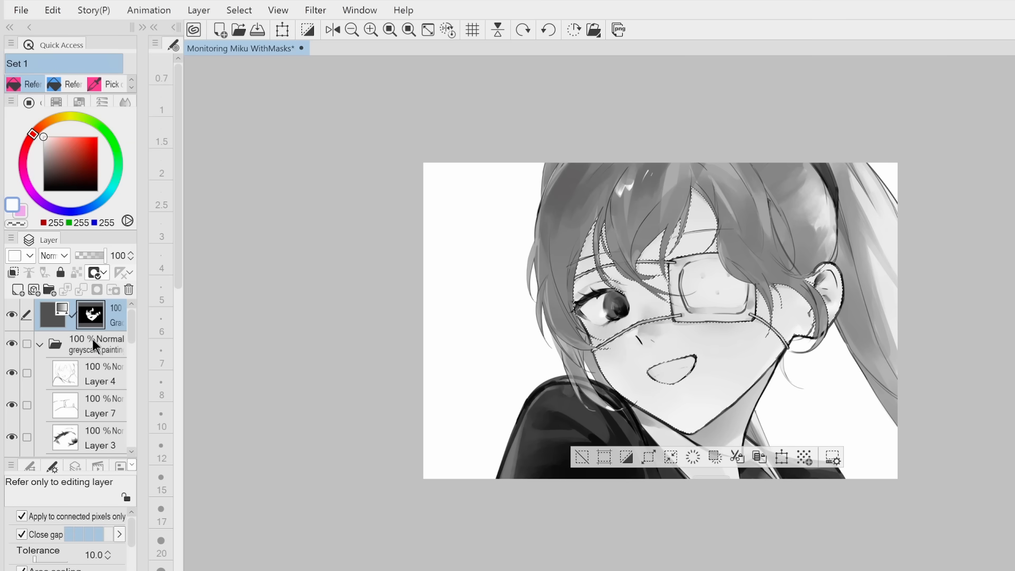
Load another layer of the greyscale folder as a selection for the same mask
scroll(90, 367, down, 5)
ctrl+click(61, 392)
scroll(91, 381, up, 5)
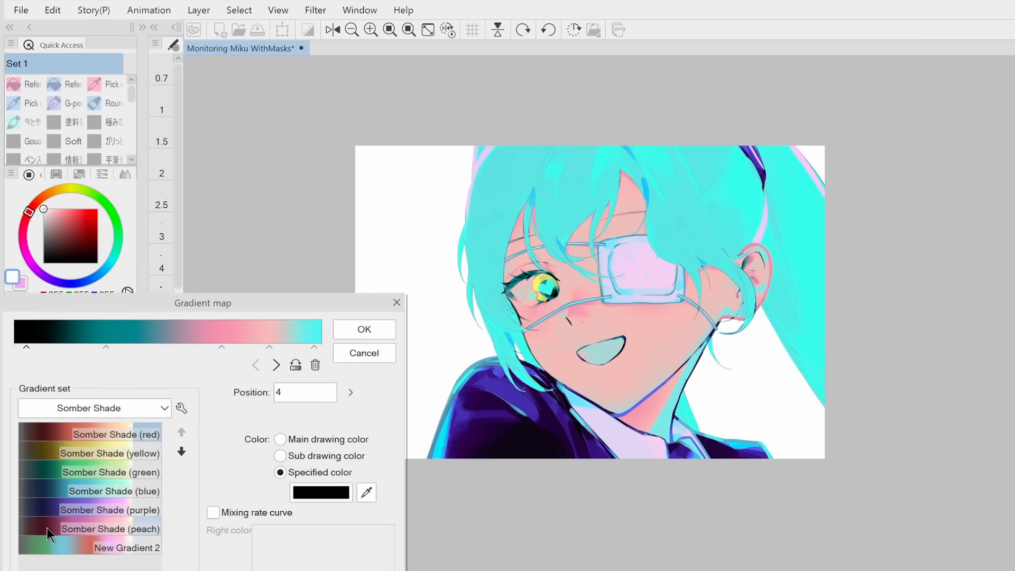
Recolour the node at position 83 of the skin's gradient map to light pink F0CACA and readjust its hue
drag(238, 316, 253, 186)
click(294, 223)
click(341, 365)
click(154, 422)
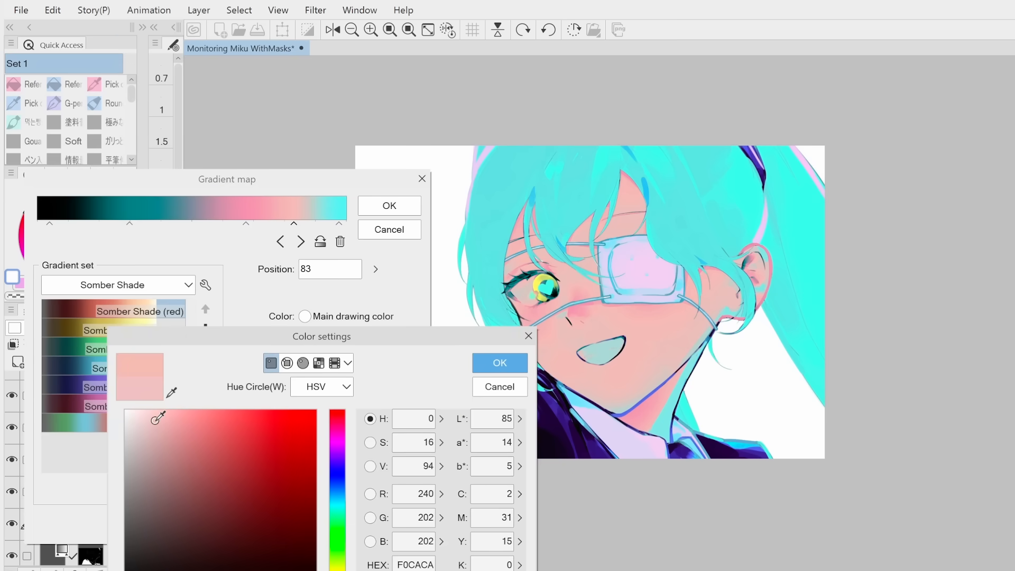
click(500, 363)
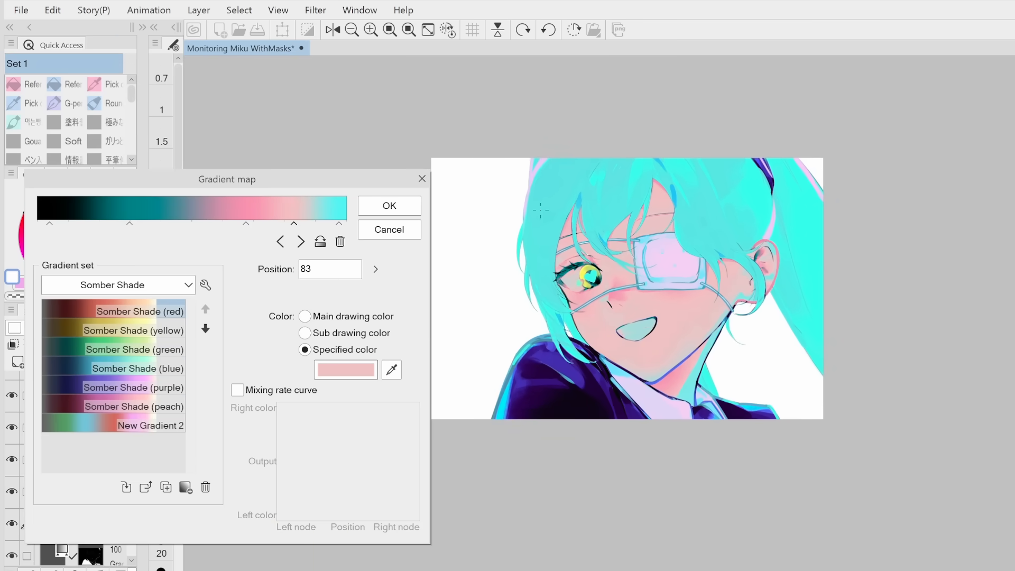
click(344, 368)
click(499, 362)
click(345, 369)
click(331, 411)
click(499, 363)
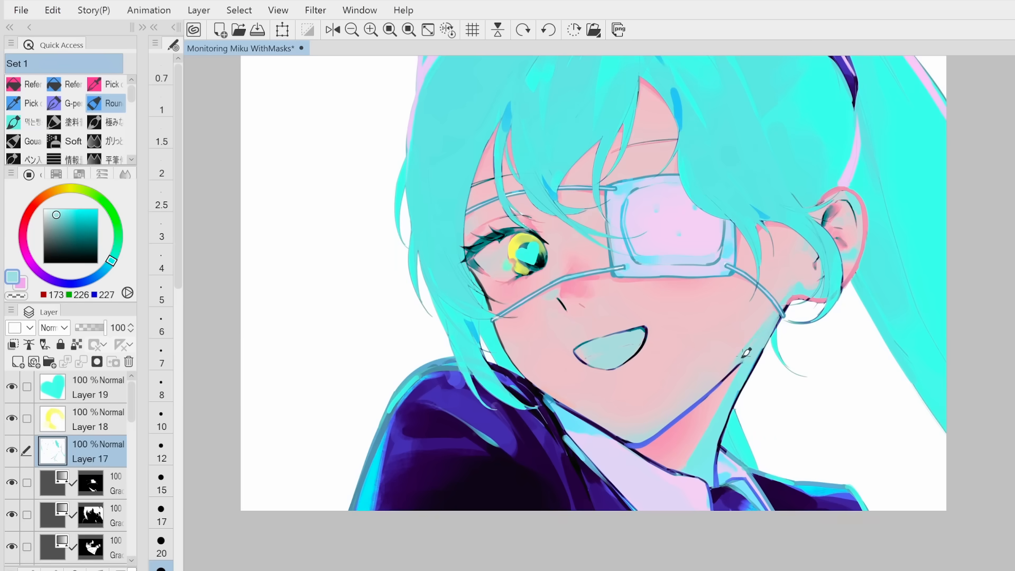
Retouch the eye on Layer 21 with the Round mixing brush, adding a light teal rim around the iris
scroll(744, 356, down, 1)
alt+click(793, 447)
alt+click(778, 222)
alt+click(802, 233)
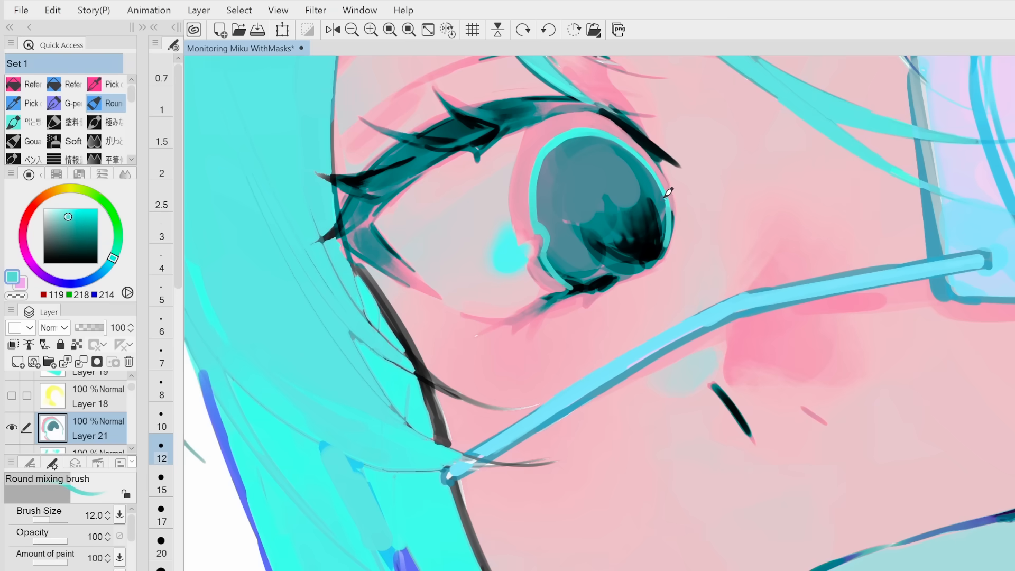
scroll(629, 271, down, 6)
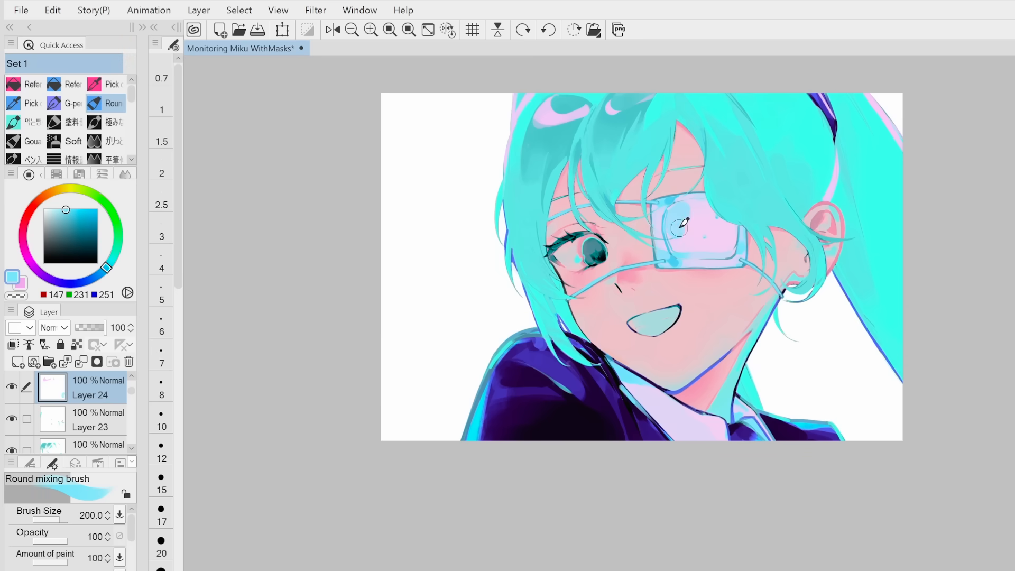
Brush over the eyepatch's upper corner on Layer 24 with the Round mixing brush and reduce the brush size
mouse_move(679, 227)
mouse_down()
mouse_move(710, 197)
mouse_move(690, 208)
mouse_move(685, 243)
mouse_up()
key(bracketleft)
key(bracketleft)
key(bracketleft)
key(bracketleft)
key(bracketleft)
key(bracketleft)
key(bracketleft)
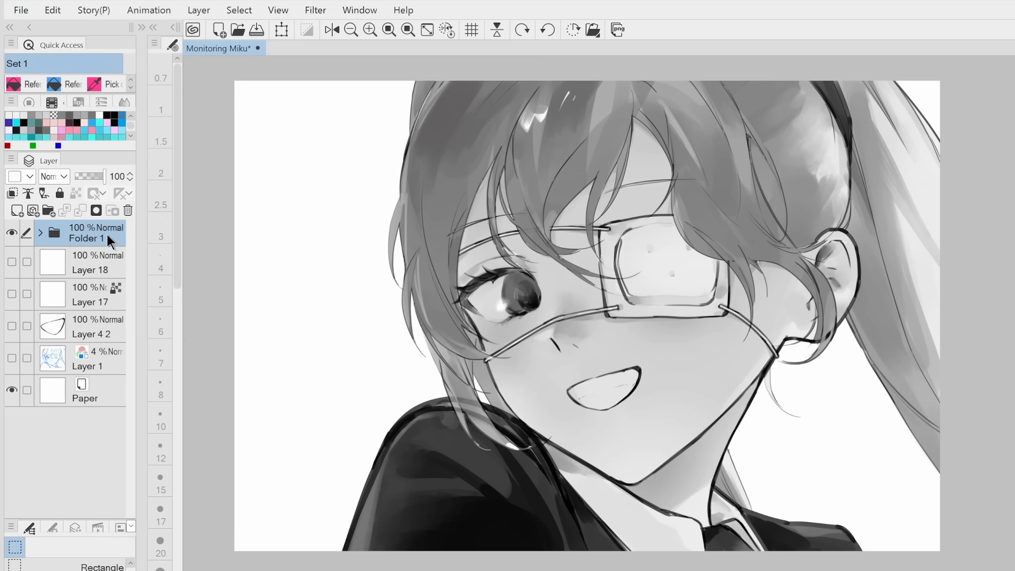
Duplicate the greyscale folder Folder 1 and merge the copy into a single layer
right_click(67, 237)
click(110, 341)
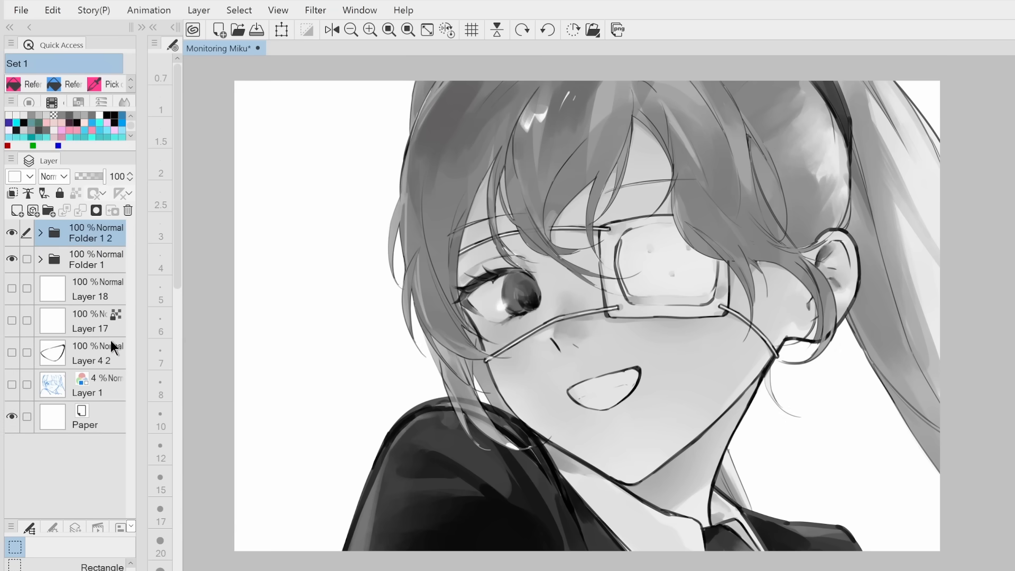
right_click(90, 234)
click(164, 547)
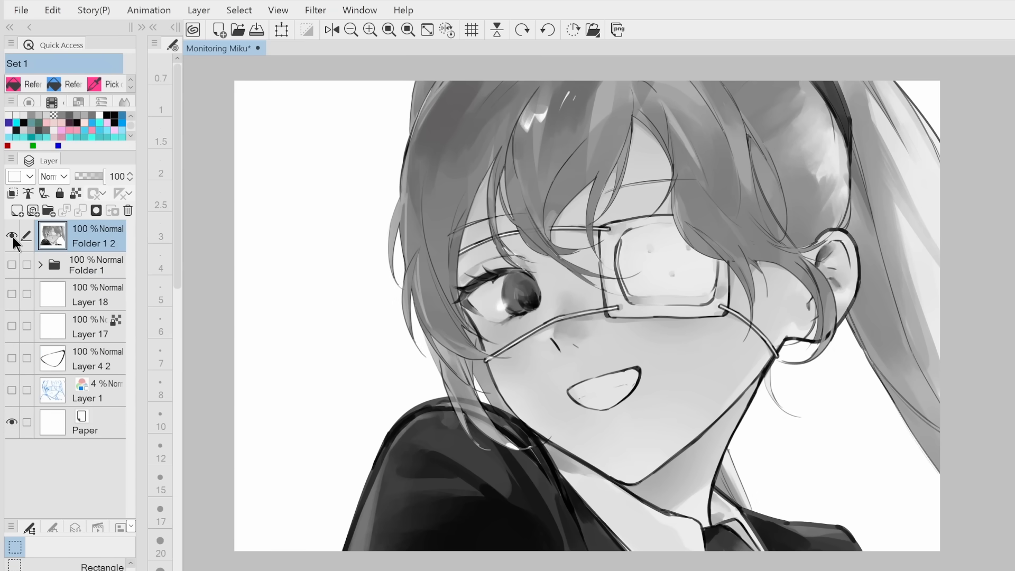
Make three more copies of the merged greyscale layer
key(ctrl+v)
key(ctrl+v)
key(ctrl+v)
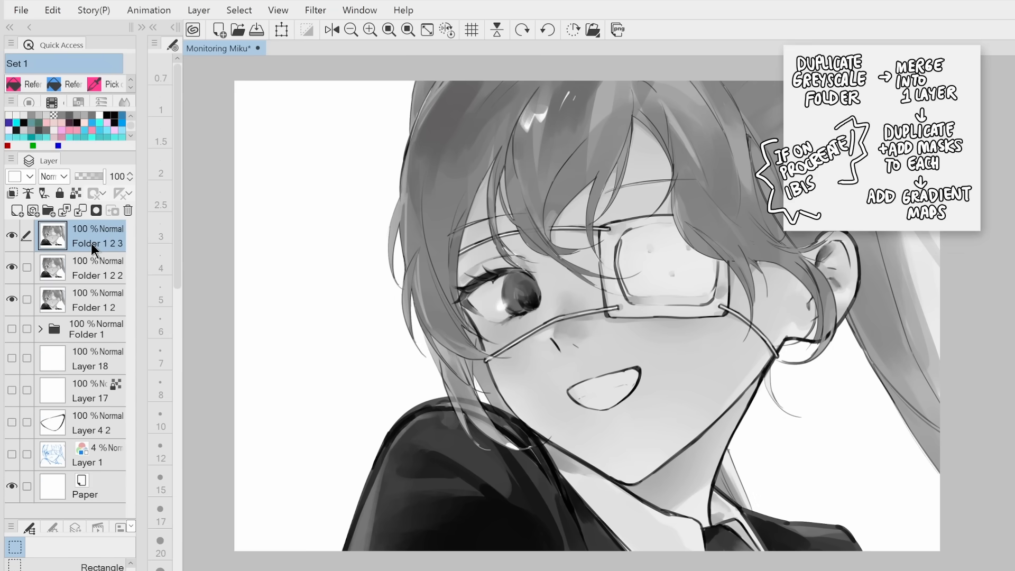
Add a layer mask to each of the four merged greyscale copies
shift+click(97, 331)
click(96, 332)
click(96, 210)
click(90, 299)
click(96, 210)
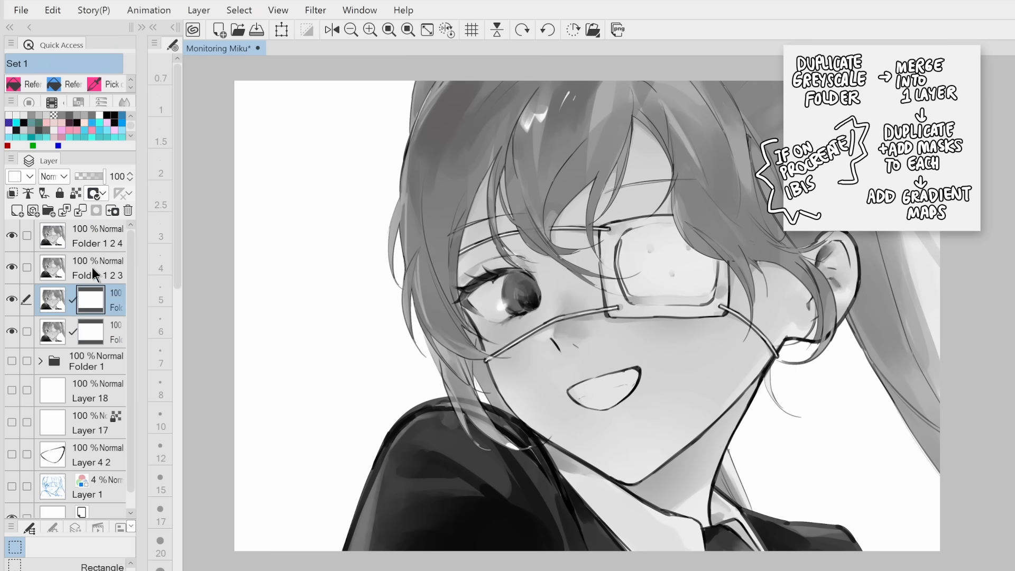
click(92, 267)
click(96, 210)
click(93, 235)
click(96, 210)
Open the Gradient map tonal correction for the topmost masked greyscale copy
click(53, 10)
mouse_move(254, 346)
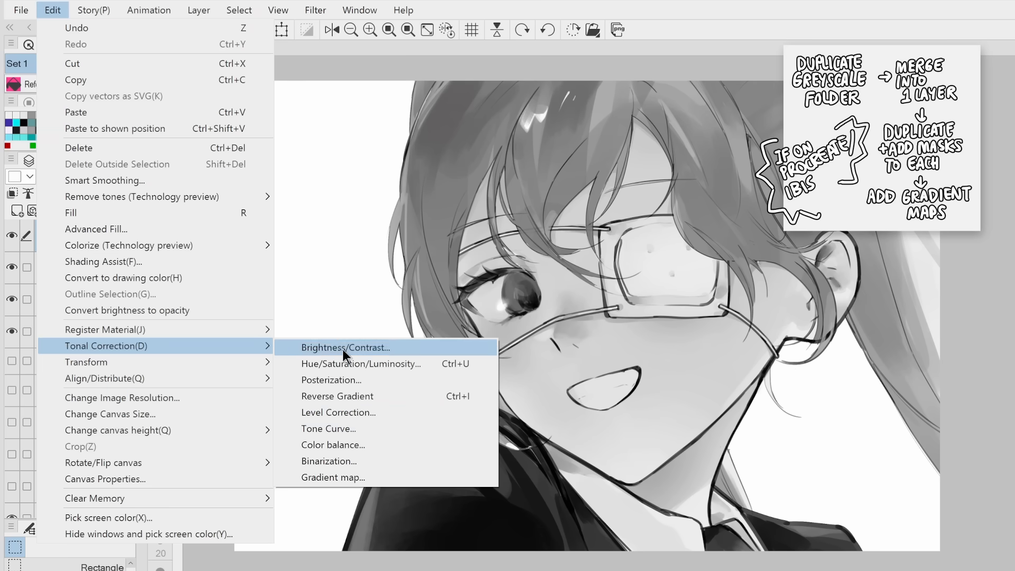
click(344, 477)
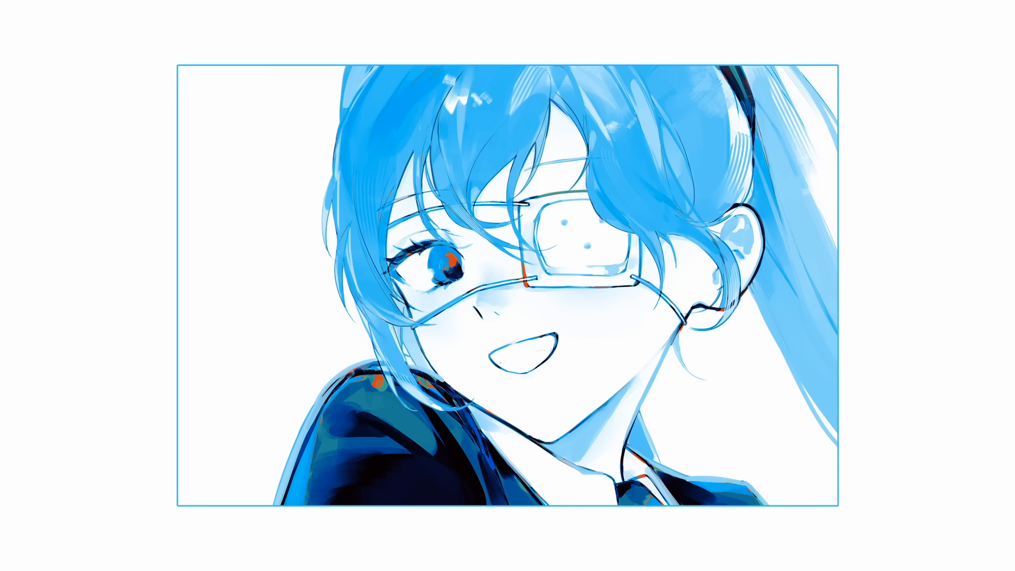